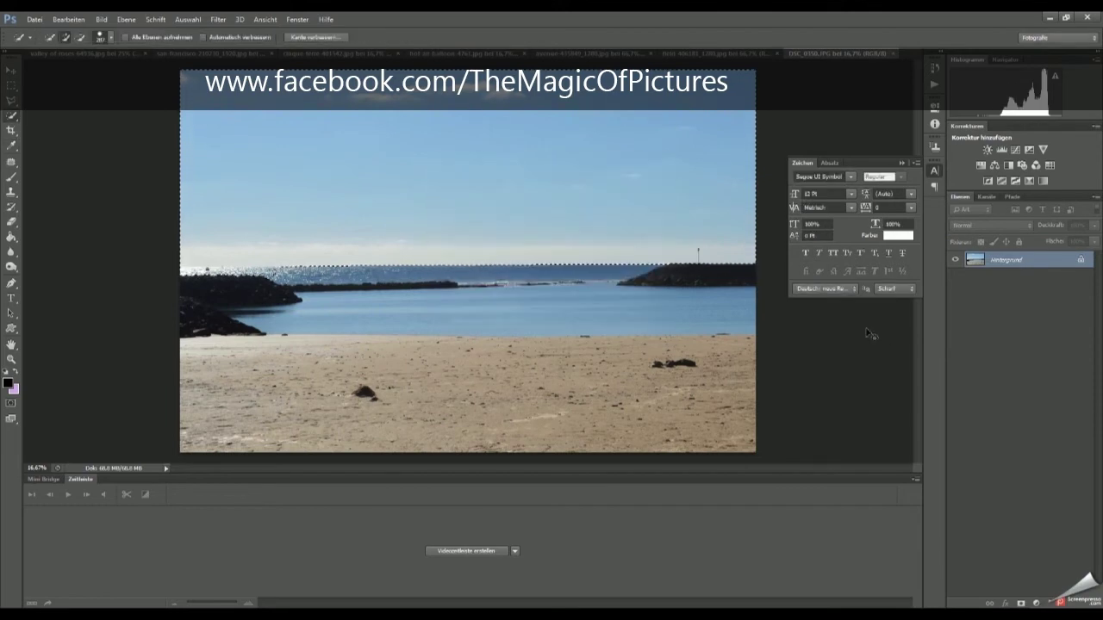
# - Duplicate the beach photo to a new layer, hide Hintergrund, and delete the selected sky
pyautogui.hotkey('ctrl', 'j')
pyautogui.click(954, 275)
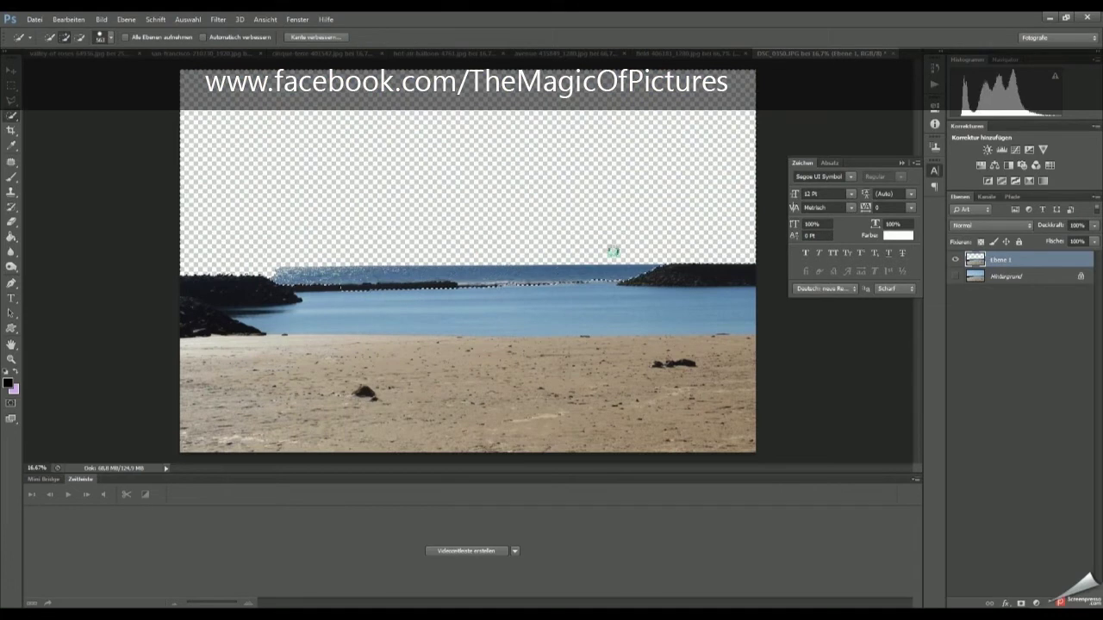
pyautogui.press('Delete')
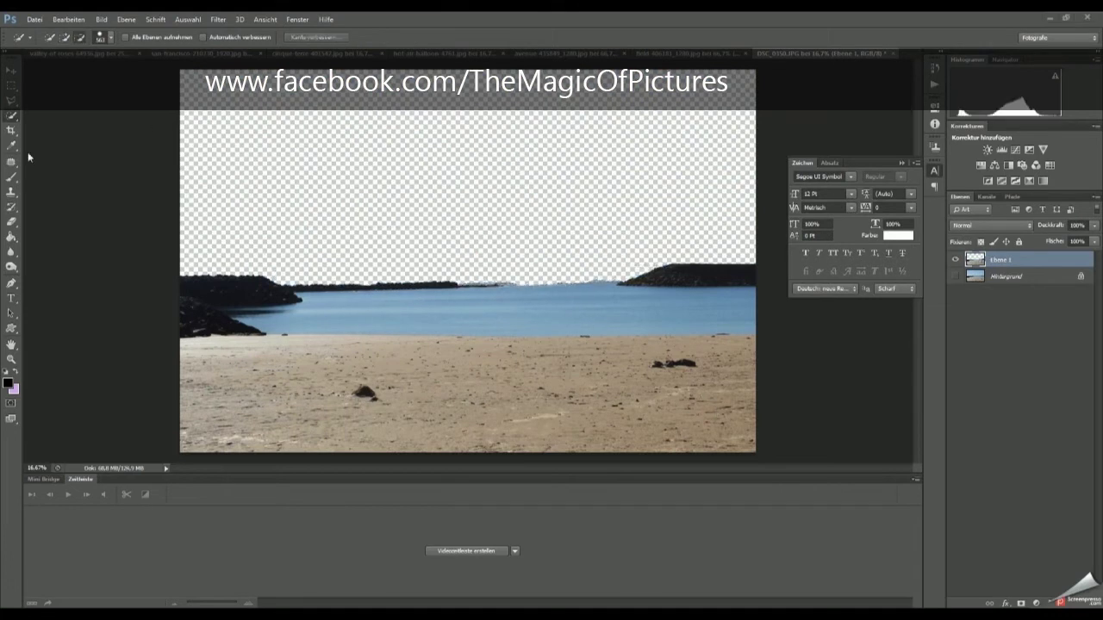
# - Crop the canvas to a tall portrait with the sea and rocks along the bottom
pyautogui.click(7, 129)
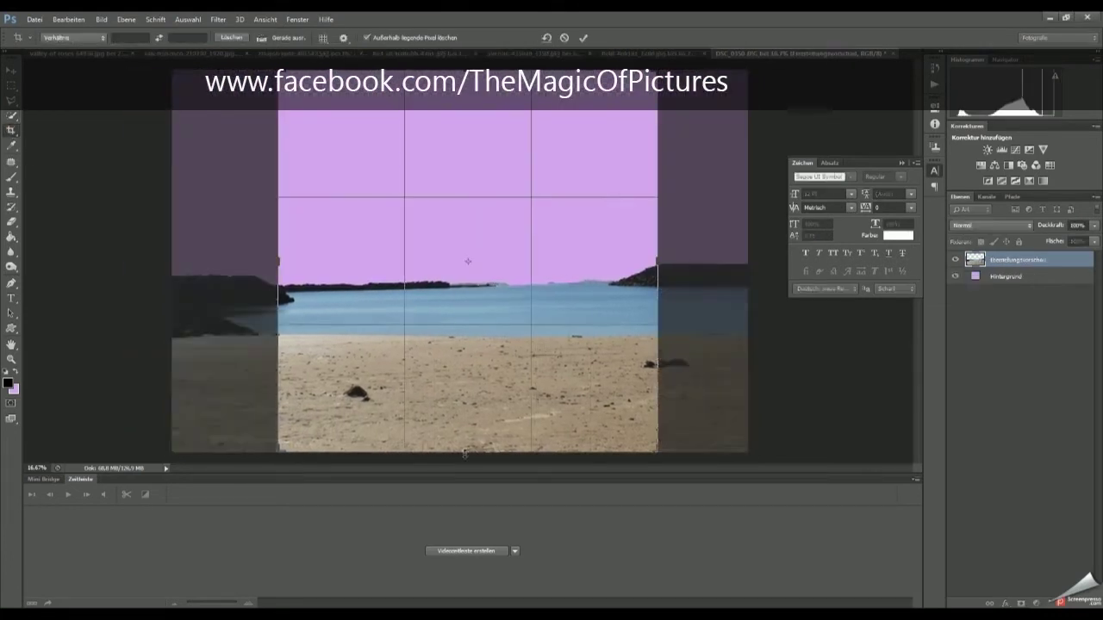
pyautogui.moveTo(480, 285); pyautogui.dragTo(488, 34)
pyautogui.moveTo(623, 371); pyautogui.dragTo(641, 301)
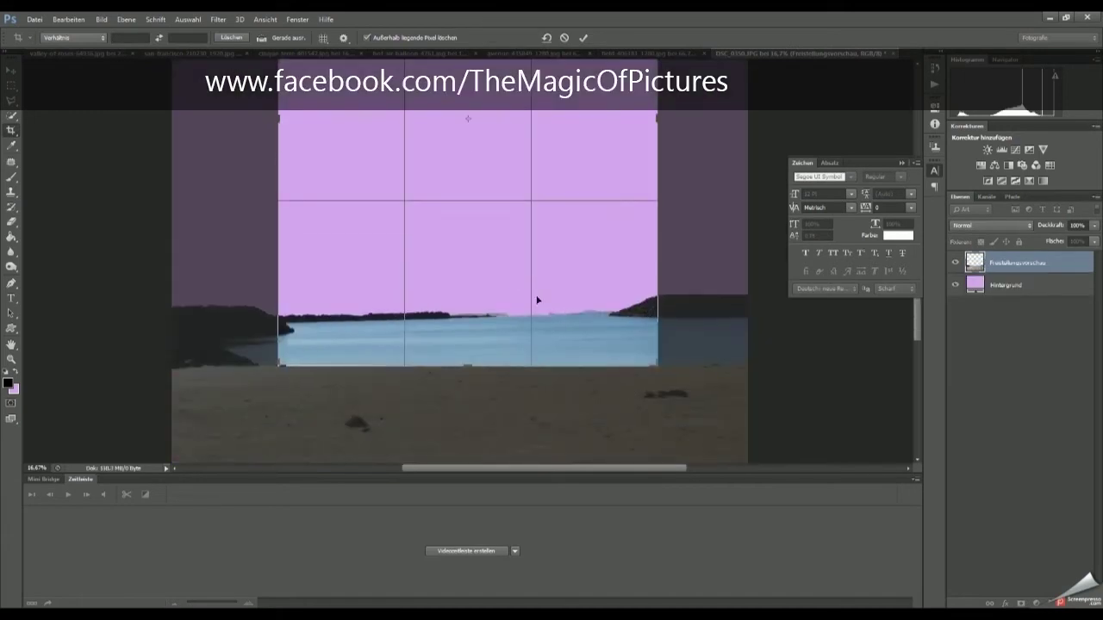
pyautogui.press('Return')
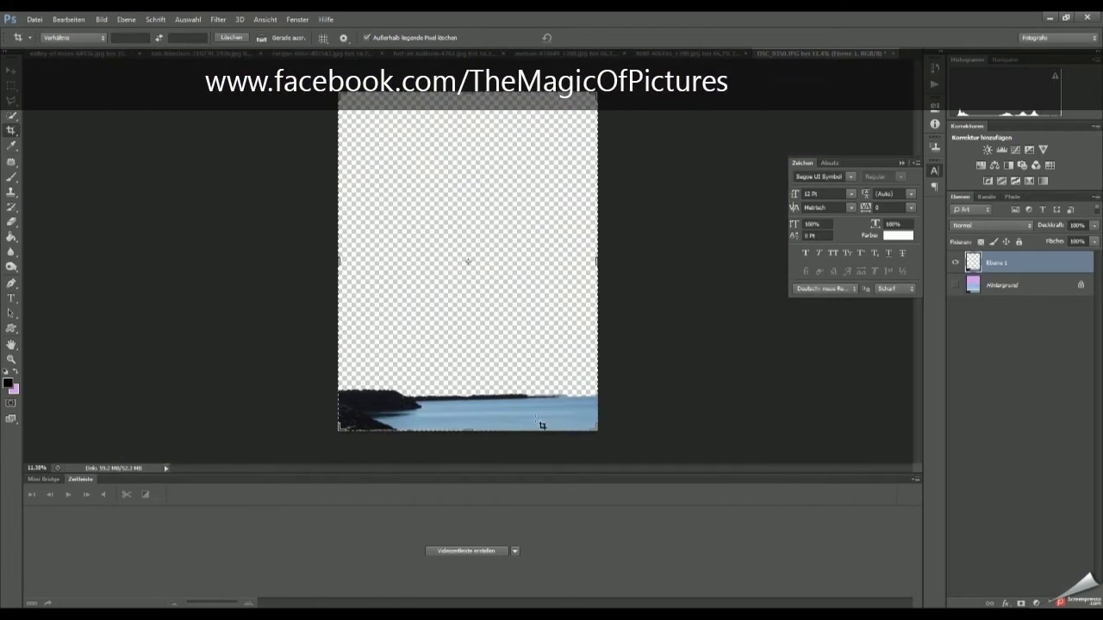
pyautogui.moveTo(492, 446); pyautogui.dragTo(483, 435)
pyautogui.press('Return')
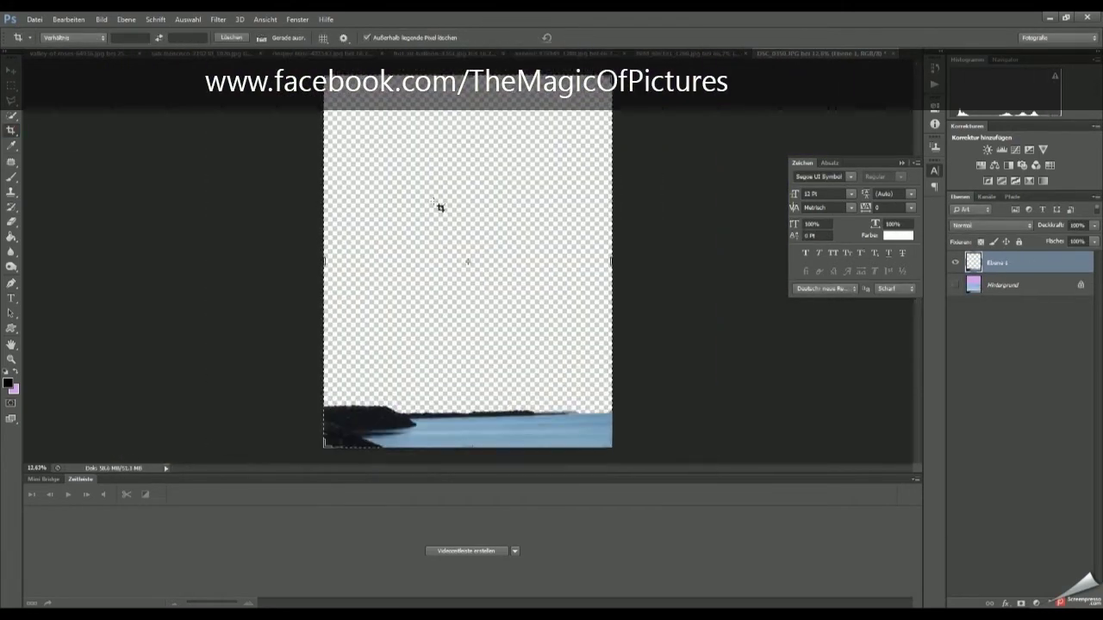
# - Place a new empty layer beneath Ebene 1 for painting
pyautogui.moveTo(1020, 276); pyautogui.dragTo(1020, 295)
pyautogui.press('b')
pyautogui.rightClick(410, 317)
# - Stamp forested hills behind the shore using a large landscape brush on Ebene 2
pyautogui.scroll(-10, 511, 522)
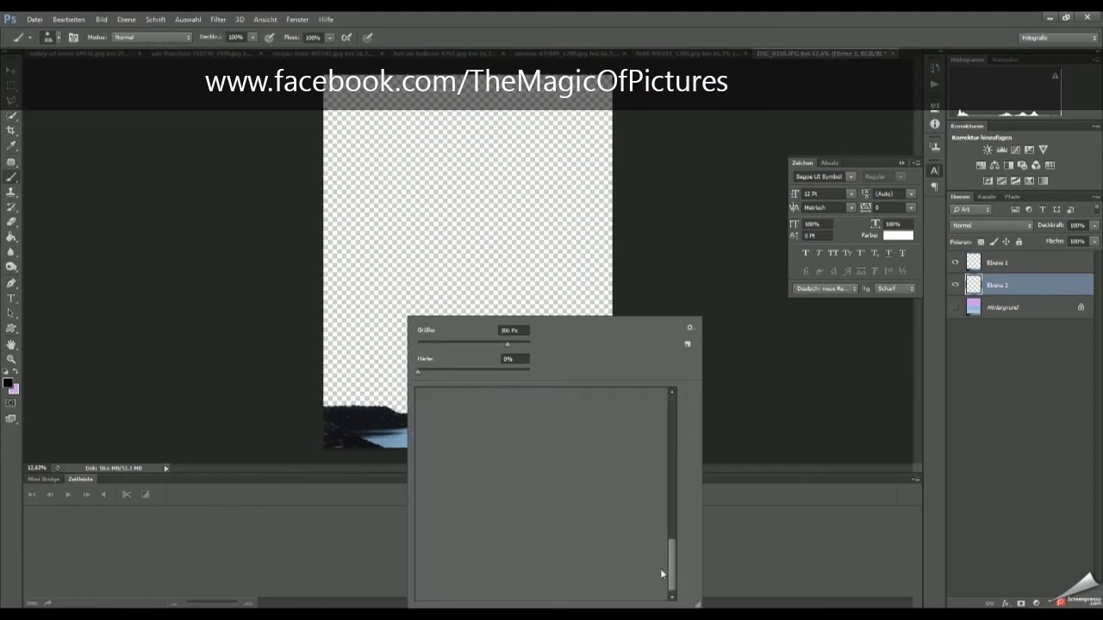
pyautogui.scroll(2, 513, 522)
pyautogui.scroll(3, 510, 520)
pyautogui.scroll(2, 507, 515)
pyautogui.scroll(2, 504, 512)
pyautogui.scroll(2, 502, 512)
pyautogui.click(608, 486)
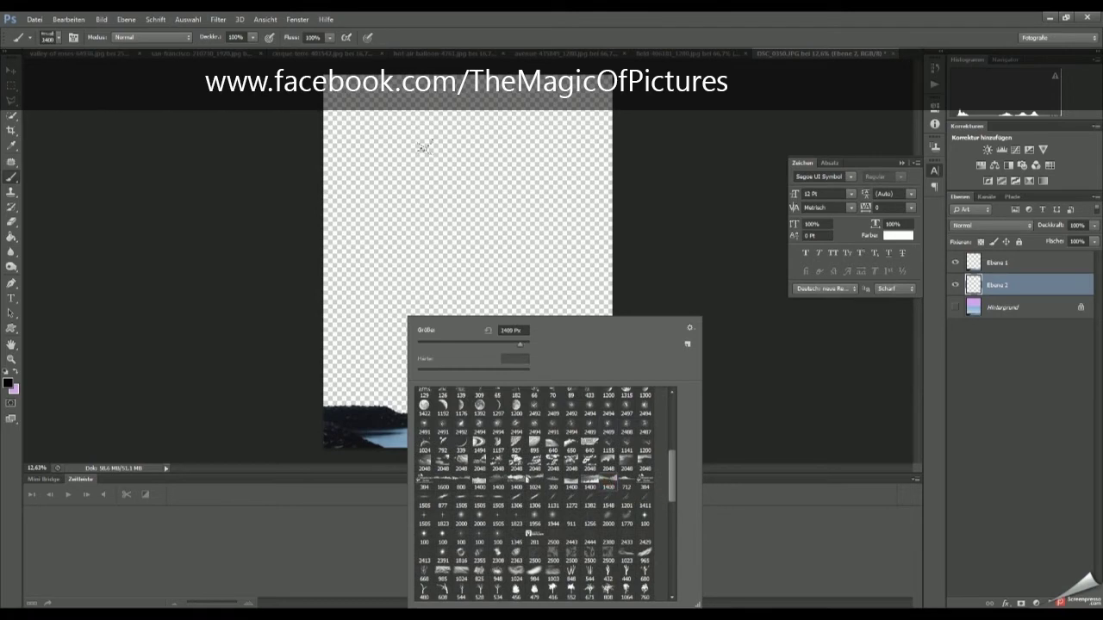
pyautogui.press('Return')
pyautogui.click(465, 370)
# - Erase edges on the Ebene 1 shore layer and duplicate both landscape layers
pyautogui.scroll(3, 372, 439)
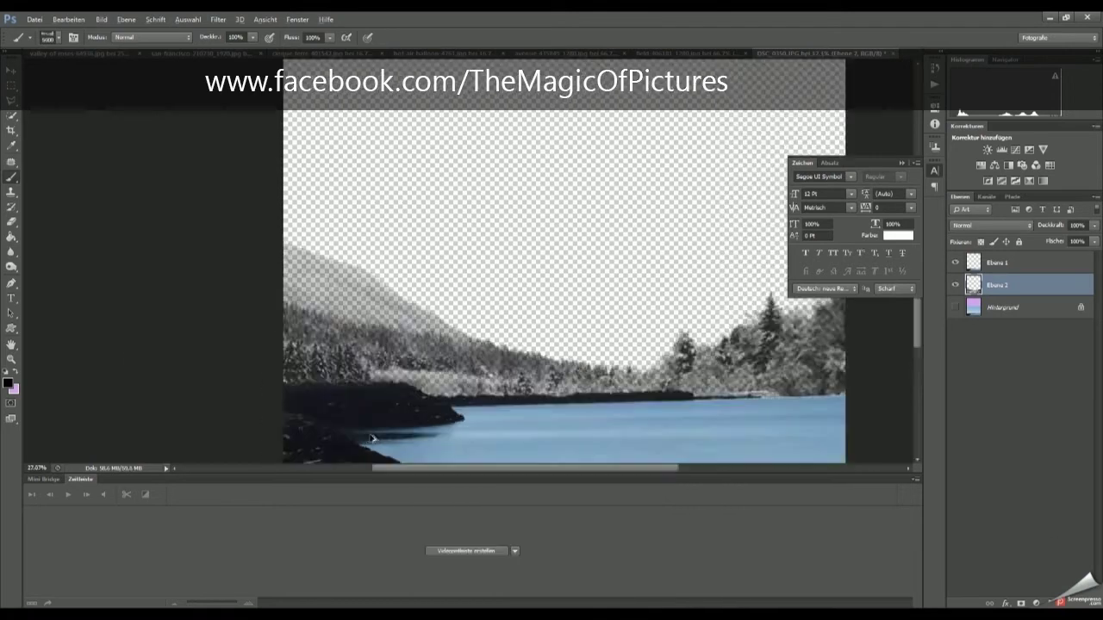
pyautogui.scroll(3, 372, 440)
pyautogui.press('e')
pyautogui.hotkey('alt', ']')
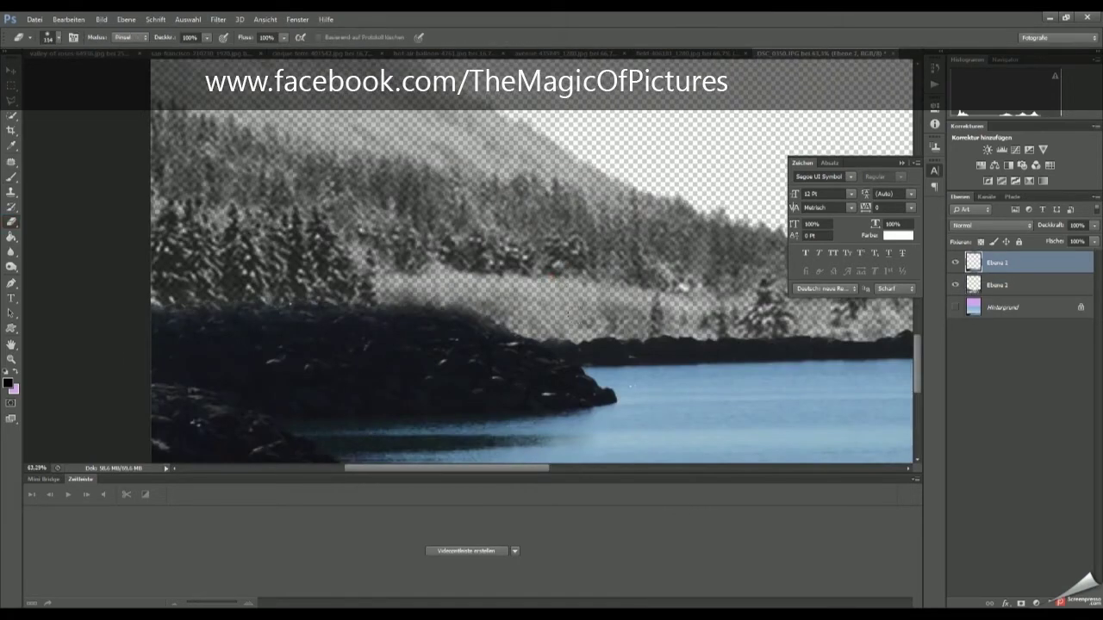
pyautogui.hscroll(5, 468, 259)
pyautogui.scroll(-5, 804, 399)
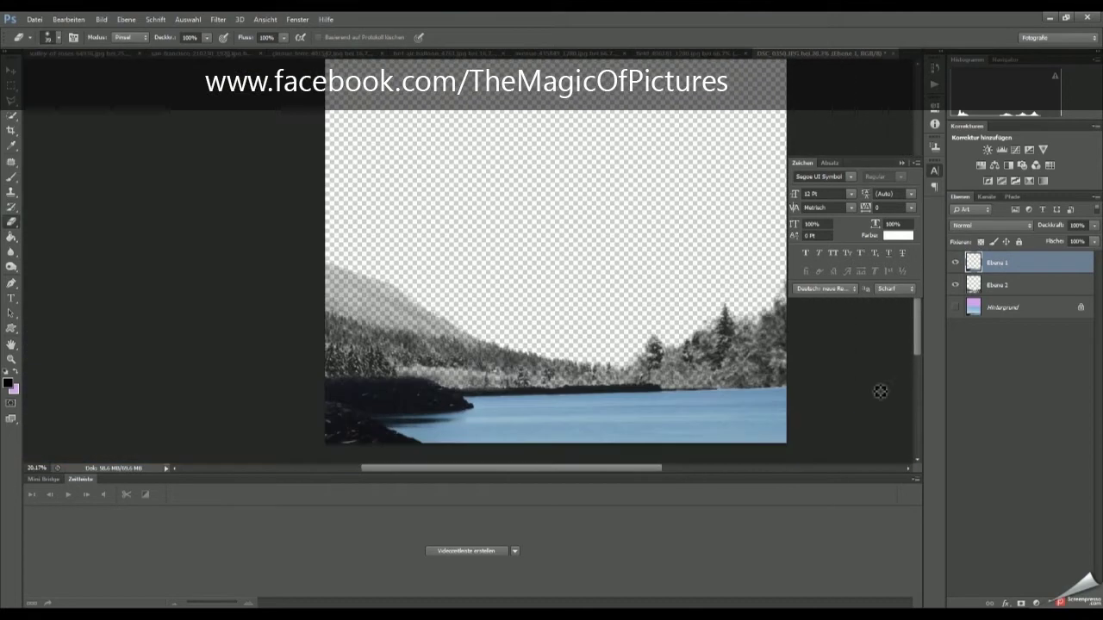
pyautogui.keyDown('shift'); pyautogui.click(1010, 289); pyautogui.keyUp('shift')
pyautogui.hotkey('ctrl', 'j')
# - Hide the shore copy and fade the forest copy to 47% as a reflection
pyautogui.click(1008, 263)
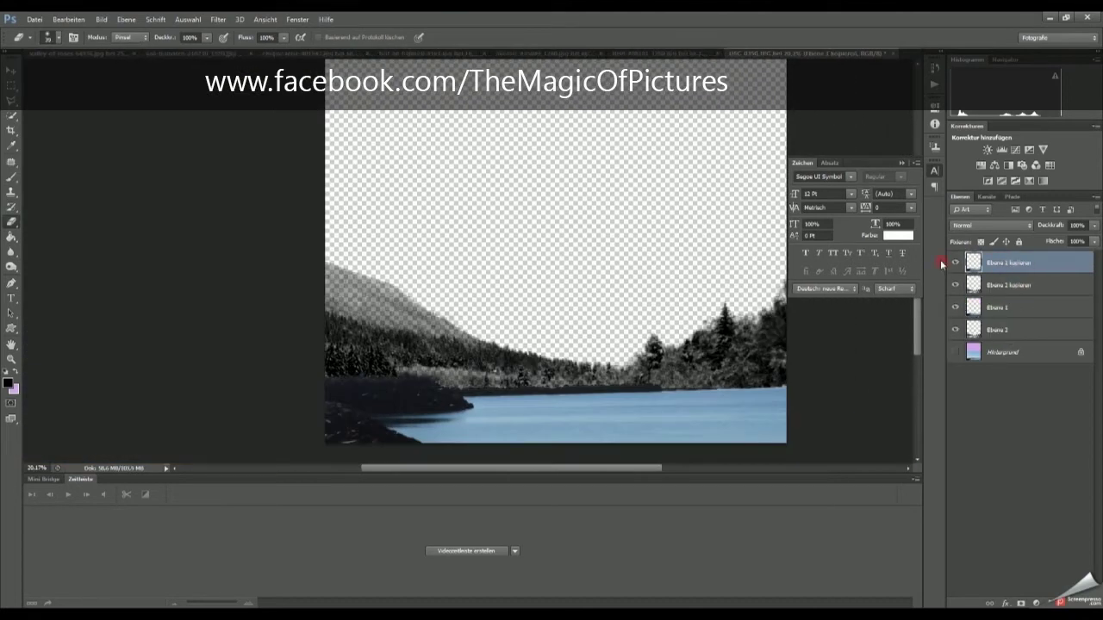
pyautogui.click(954, 262)
pyautogui.click(1004, 287)
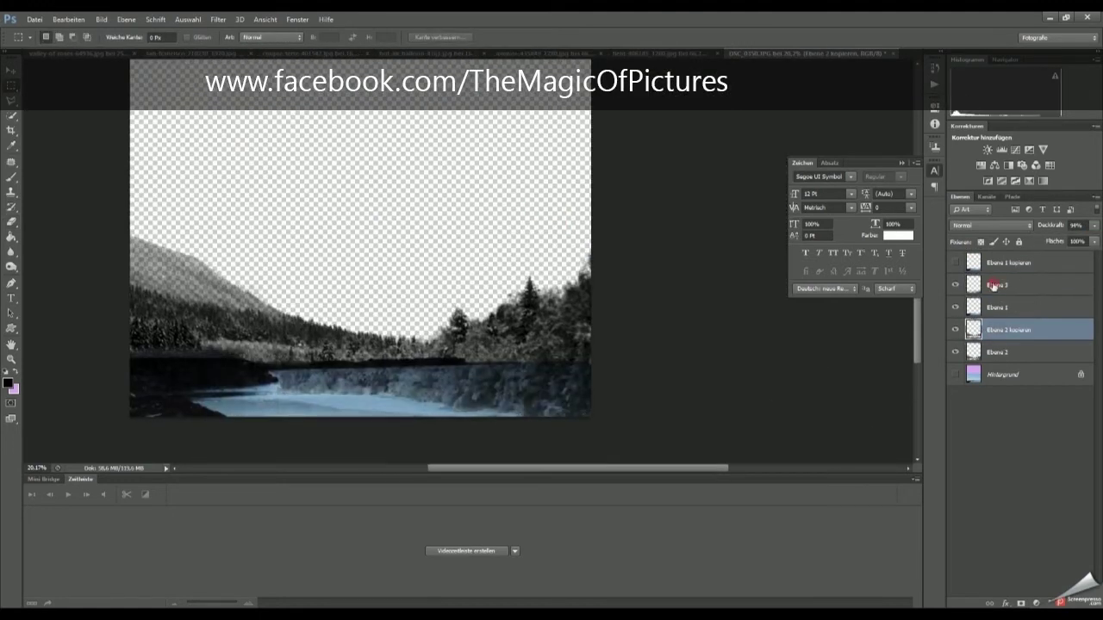
pyautogui.press('e')
pyautogui.keyDown('alt'); pyautogui.rightClick(498, 368); pyautogui.keyUp('alt')
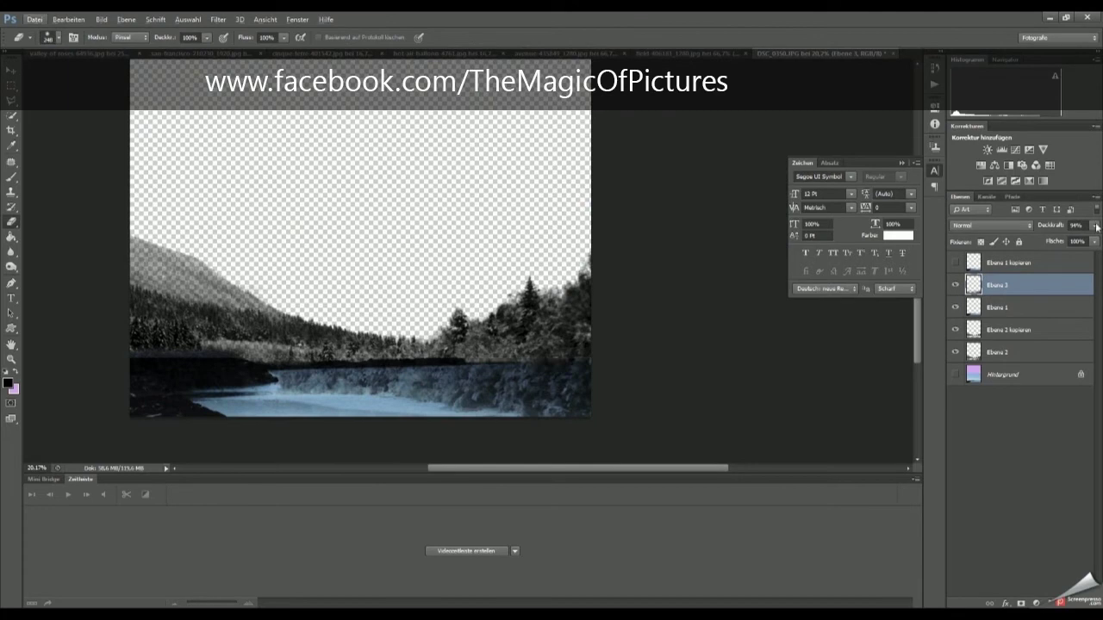
pyautogui.moveTo(1096, 226); pyautogui.dragTo(1062, 245)
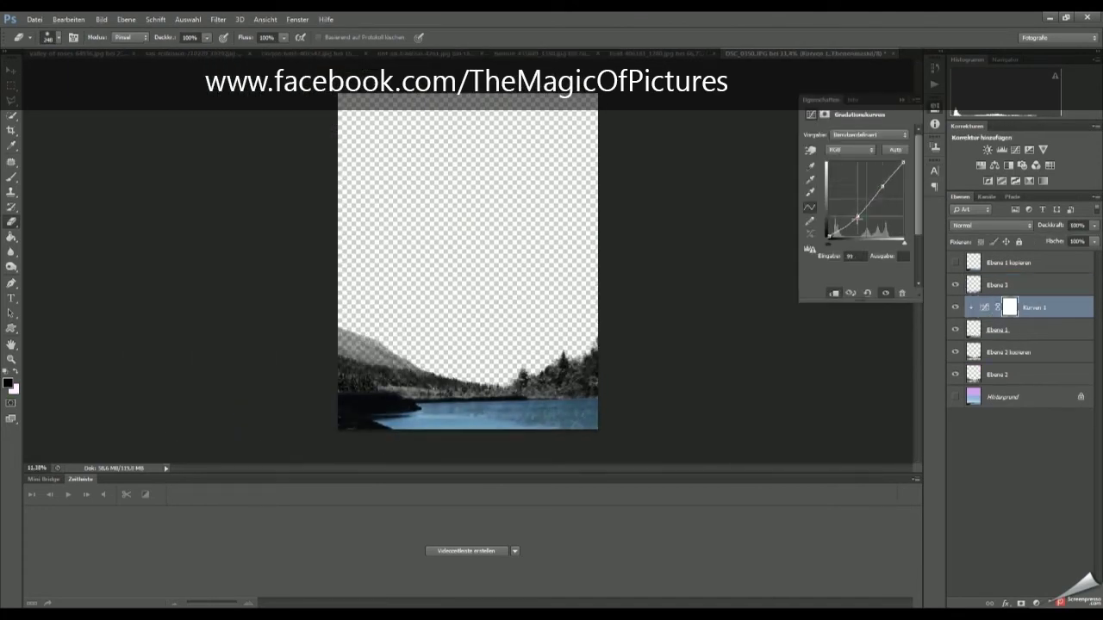
# - Add a black-filled layer above the background and set light blue as foreground colour
pyautogui.click(999, 396)
pyautogui.hotkey('ctrl', 'shift', 'alt', 'n')
pyautogui.hotkey('alt', 'BackSpace')
pyautogui.press('x')
pyautogui.click(8, 382)
pyautogui.press('Return')
# - Fill a layer with light blue and lower its opacity
pyautogui.press('g')
pyautogui.click(513, 230)
pyautogui.moveTo(1094, 225); pyautogui.dragTo(1057, 257)
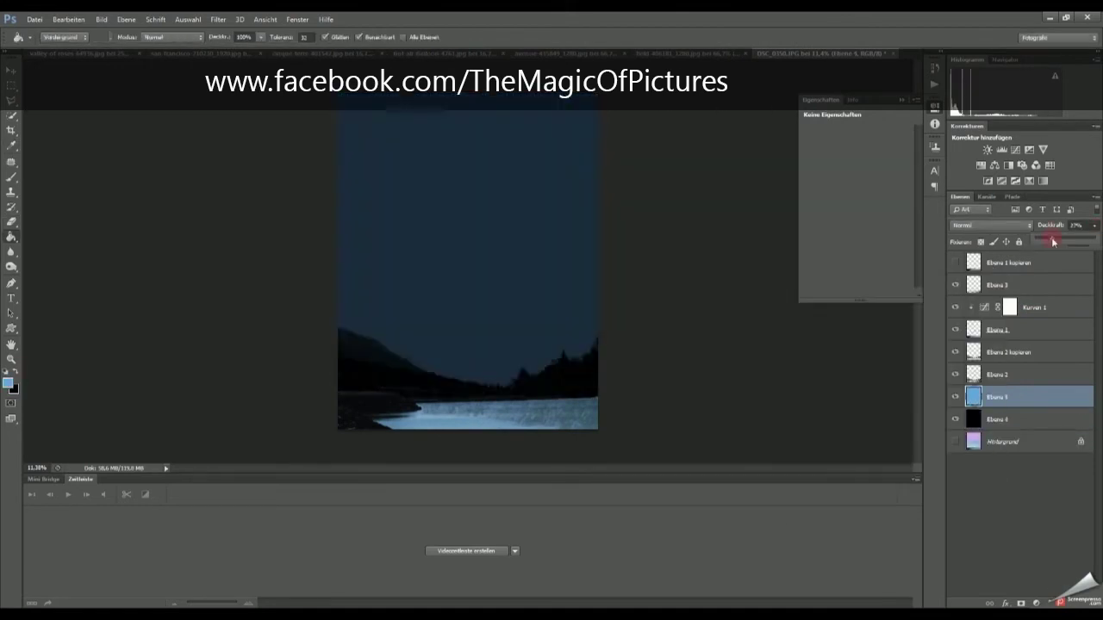
# - Paint soft white mist along the horizon on a new layer at 62% opacity
pyautogui.hotkey('ctrl', 'shift', 'alt', 'n')
pyautogui.press('b')
pyautogui.rightClick(577, 312)
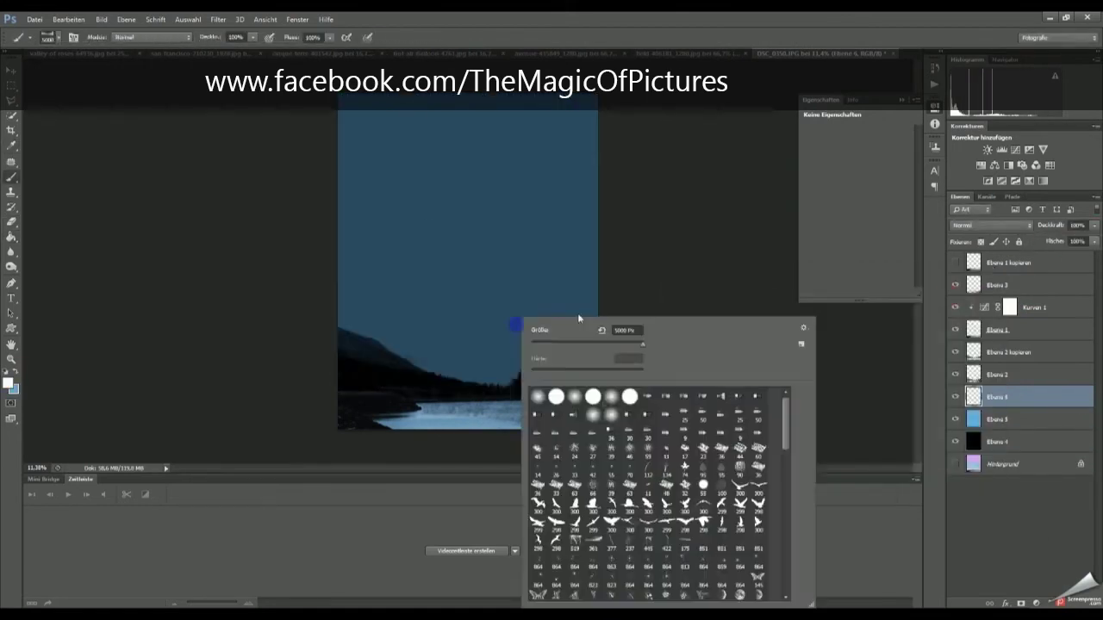
pyautogui.moveTo(586, 345)
pyautogui.mouseDown()
pyautogui.moveTo(345, 345)
pyautogui.moveTo(500, 362)
pyautogui.mouseUp()
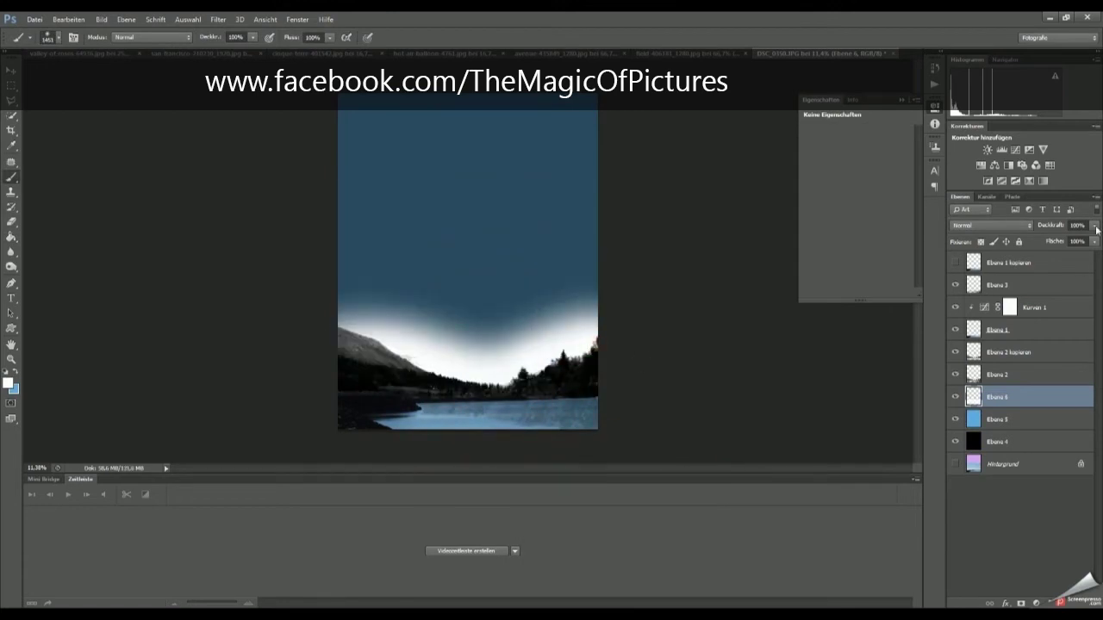
pyautogui.moveTo(1095, 225); pyautogui.dragTo(1073, 242)
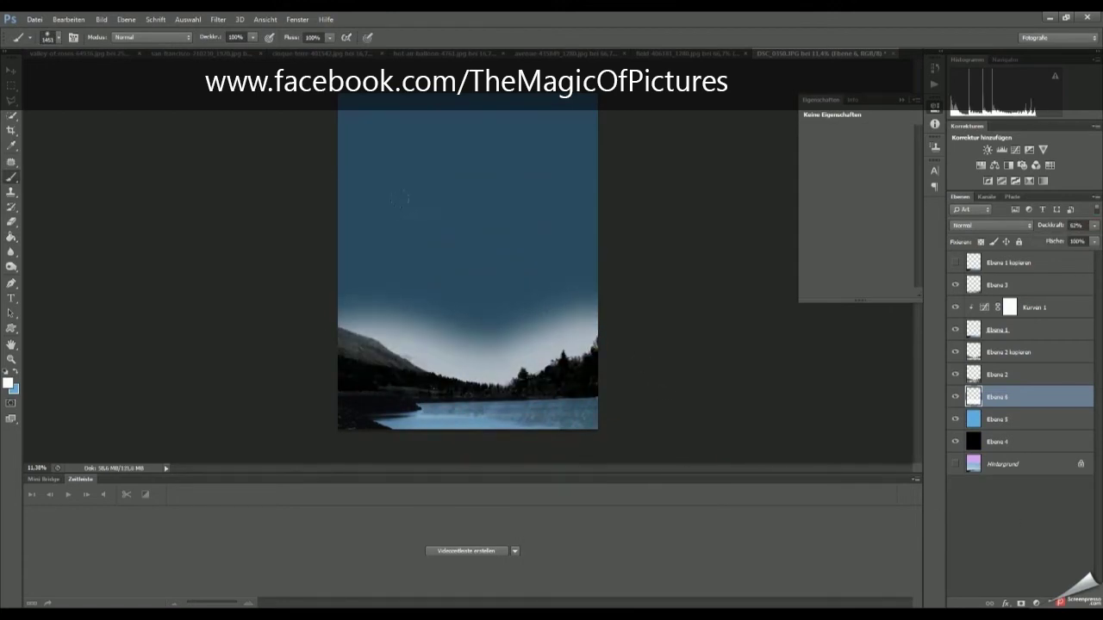
# - Stamp a cloud with a roughly 4102 px brush on a new layer and duplicate it
pyautogui.hotkey('ctrl', 'shift', 'alt', 'n')
pyautogui.rightClick(404, 199)
pyautogui.moveTo(694, 329)
pyautogui.mouseDown()
pyautogui.moveTo(697, 447)
pyautogui.moveTo(694, 402)
pyautogui.mouseUp()
pyautogui.press('Escape')
pyautogui.click(430, 176)
pyautogui.hotkey('ctrl', 'j')
pyautogui.hotkey('ctrl', 't')
# - Move the cloud copy to the right and stamp more clouds with another cloud brush
pyautogui.moveTo(439, 222)
pyautogui.mouseDown()
pyautogui.moveTo(561, 179)
pyautogui.moveTo(627, 138)
pyautogui.mouseUp()
pyautogui.press('Return')
pyautogui.press('b')
pyautogui.rightClick(498, 261)
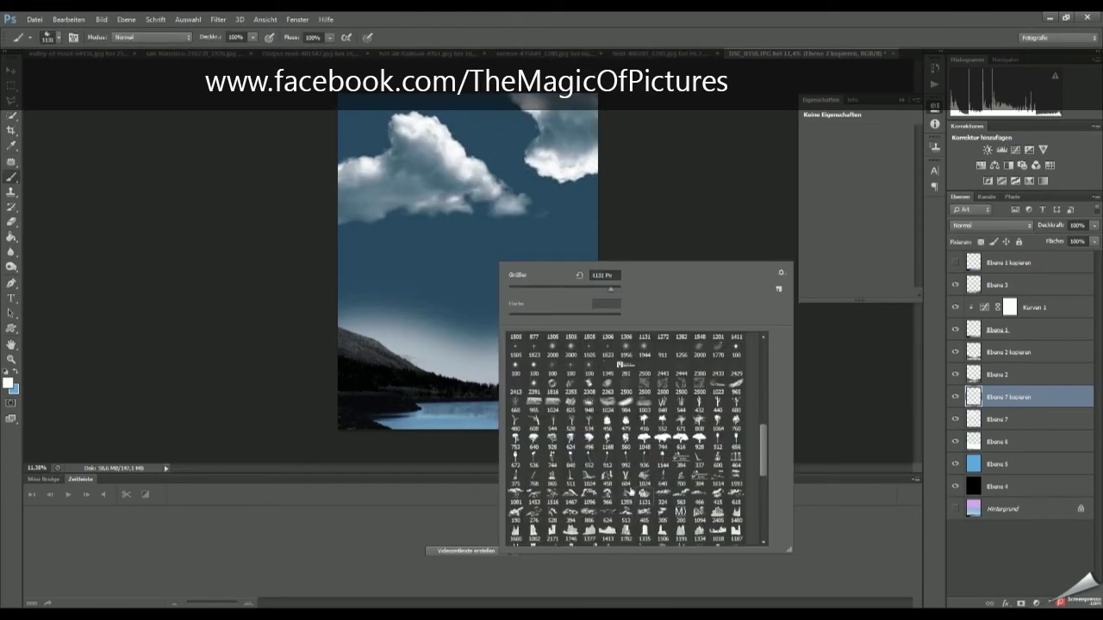
pyautogui.doubleClick(632, 491)
pyautogui.click(456, 184)
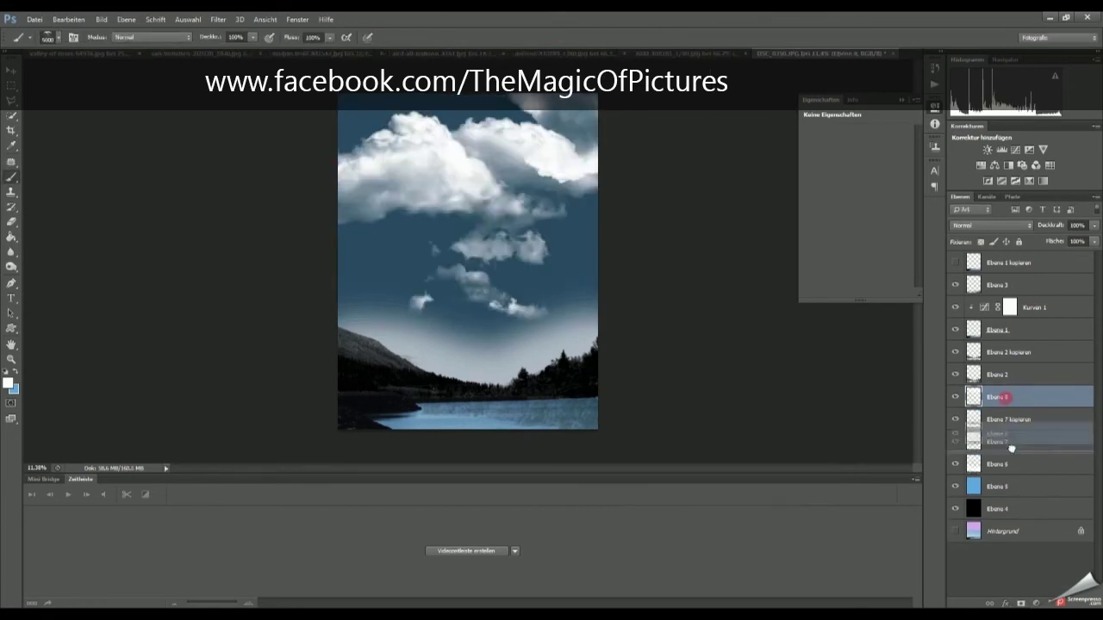
# - Soften the clouds with Gaussian Blur, then duplicate and shift the copy down-right
pyautogui.click(999, 441)
pyautogui.click(218, 19)
pyautogui.click(452, 293)
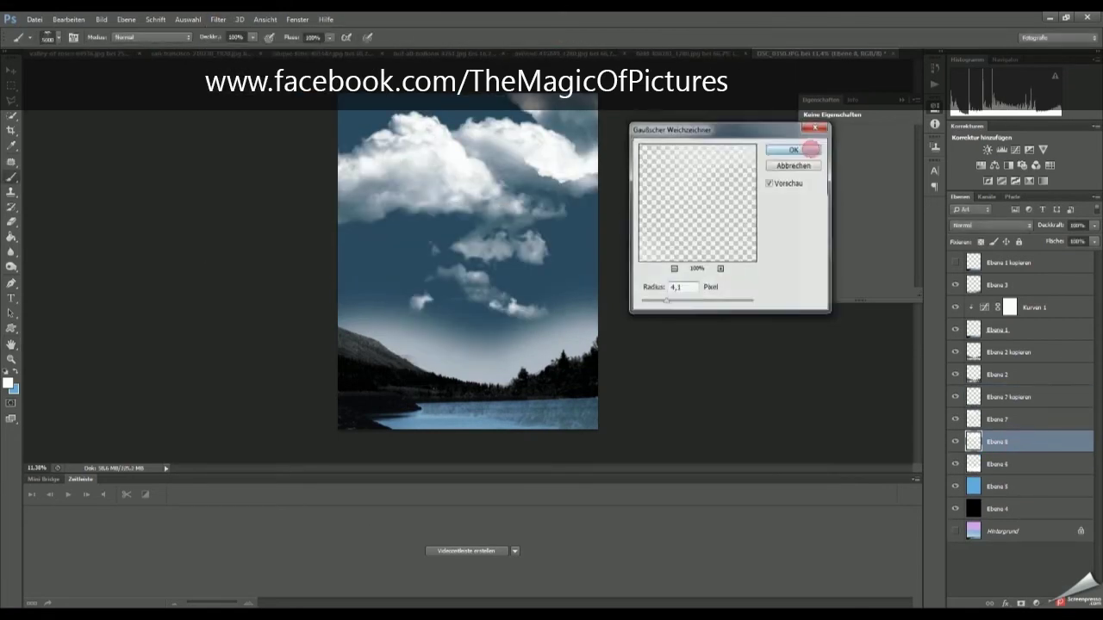
pyautogui.click(806, 146)
pyautogui.press('e')
pyautogui.hotkey('ctrl', 'j')
pyautogui.press('v')
pyautogui.moveTo(461, 267)
pyautogui.mouseDown()
pyautogui.moveTo(521, 302)
pyautogui.moveTo(398, 165)
pyautogui.mouseUp()
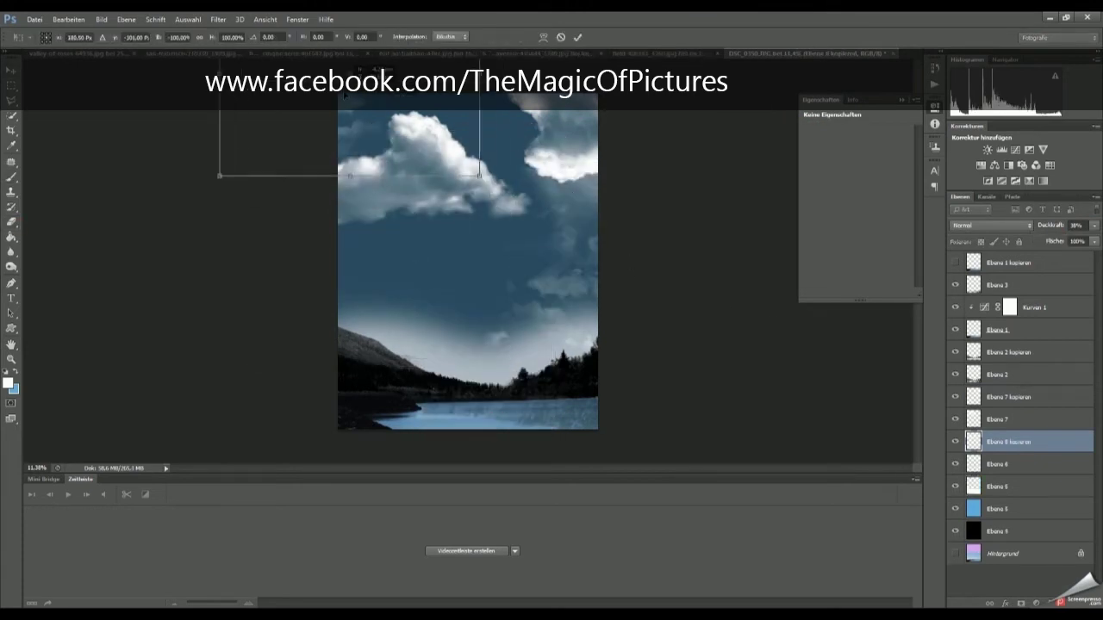
# - Stamp a cloud on a new layer, move it up, and send it below Ebene 8 kopieren
pyautogui.press('b')
pyautogui.rightClick(482, 297)
pyautogui.doubleClick(500, 362)
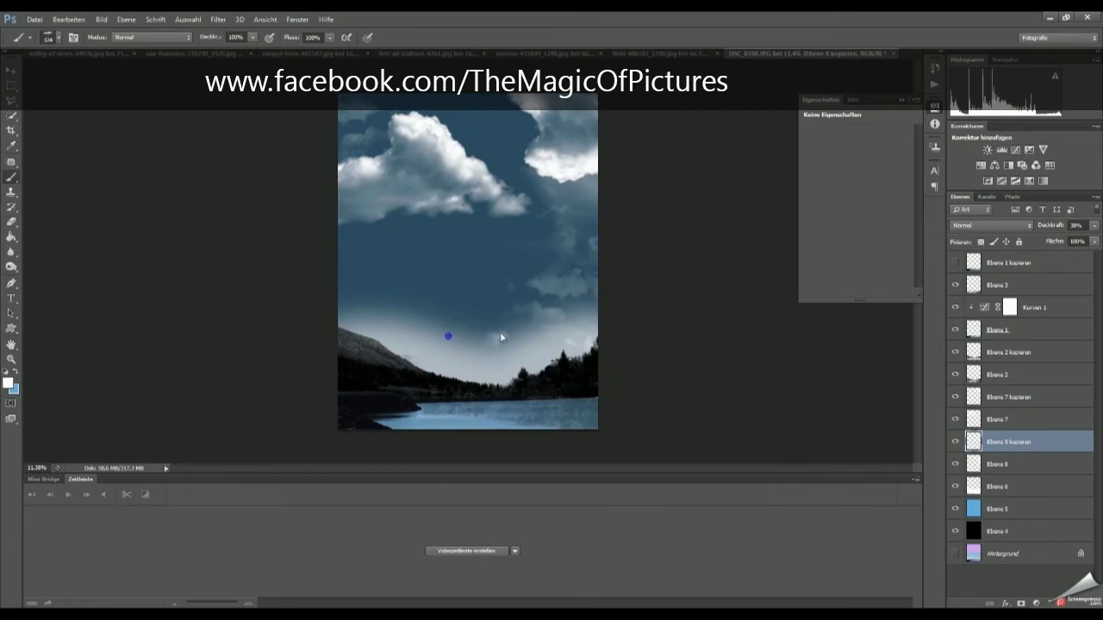
pyautogui.hotkey('ctrl', 'shift', 'alt', 'n')
pyautogui.click(440, 293)
pyautogui.press('v')
pyautogui.moveTo(439, 293); pyautogui.dragTo(426, 225)
pyautogui.hotkey('ctrl', '[')
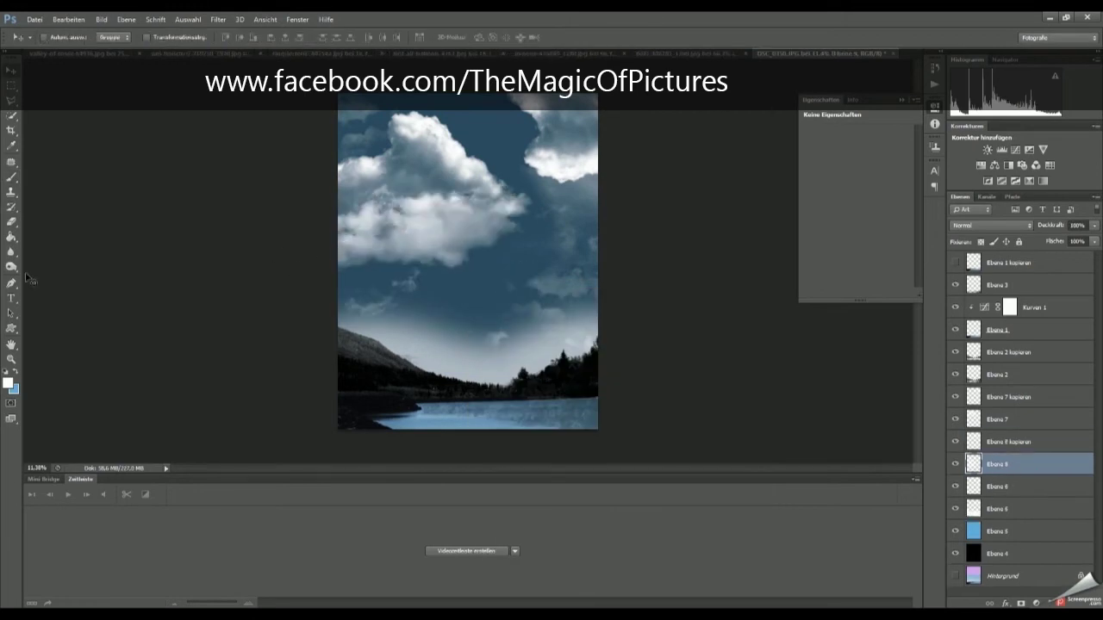
# - Stamp a large cloud in the middle sky on a new layer faded to 15% opacity
pyautogui.hotkey('ctrl', 'shift', 'alt', 'n')
pyautogui.press('b')
pyautogui.rightClick(468, 249)
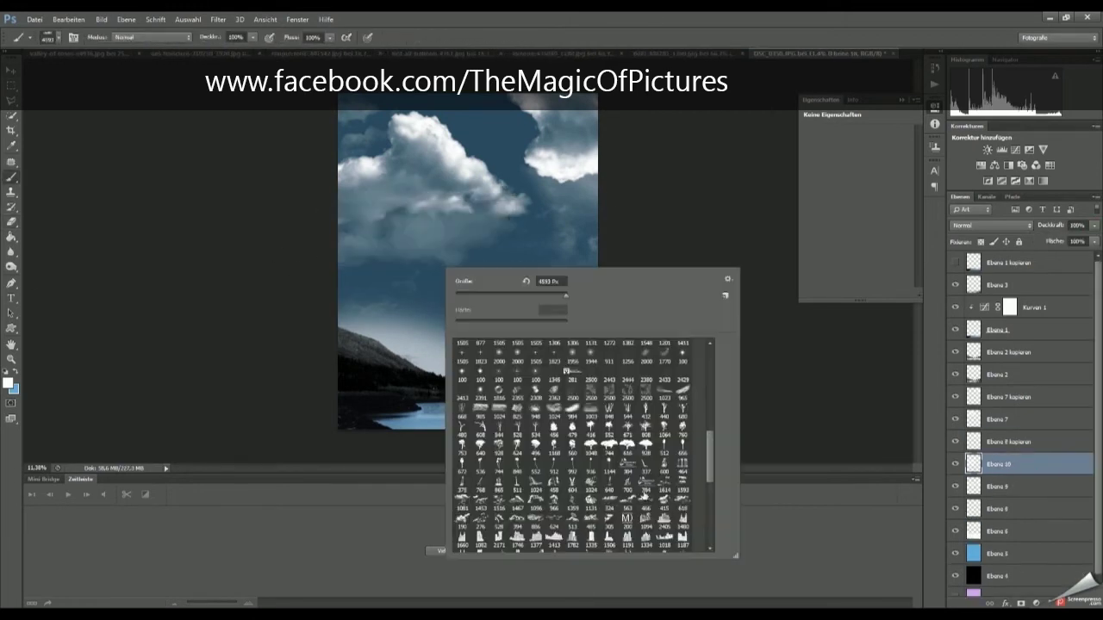
pyautogui.doubleClick(572, 501)
pyautogui.click(486, 293)
pyautogui.moveTo(1076, 242); pyautogui.dragTo(1042, 243)
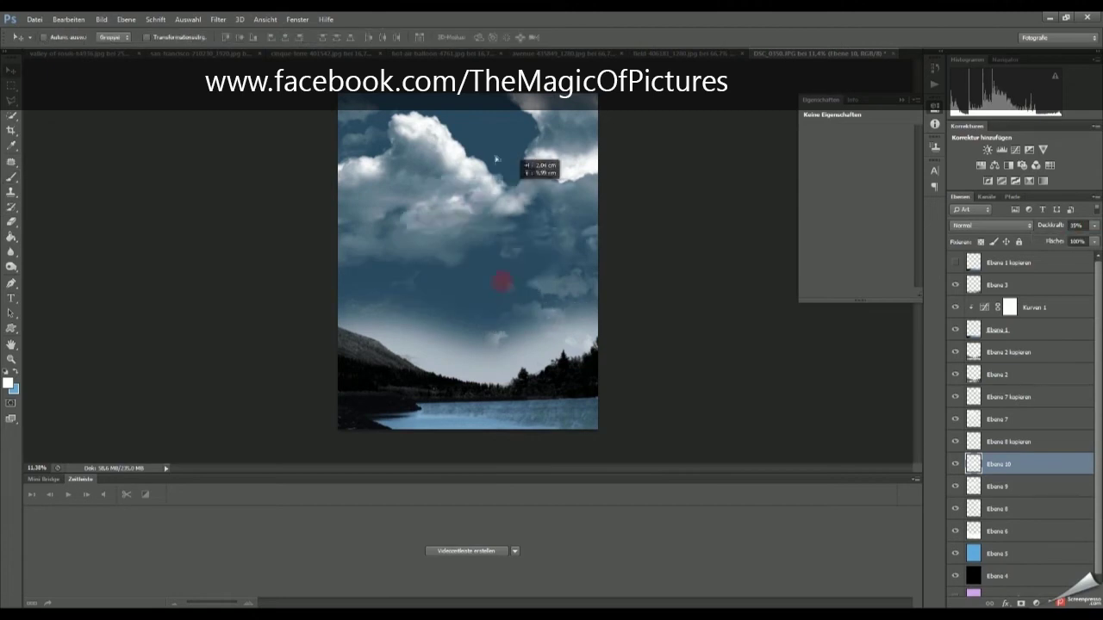
pyautogui.press('v')
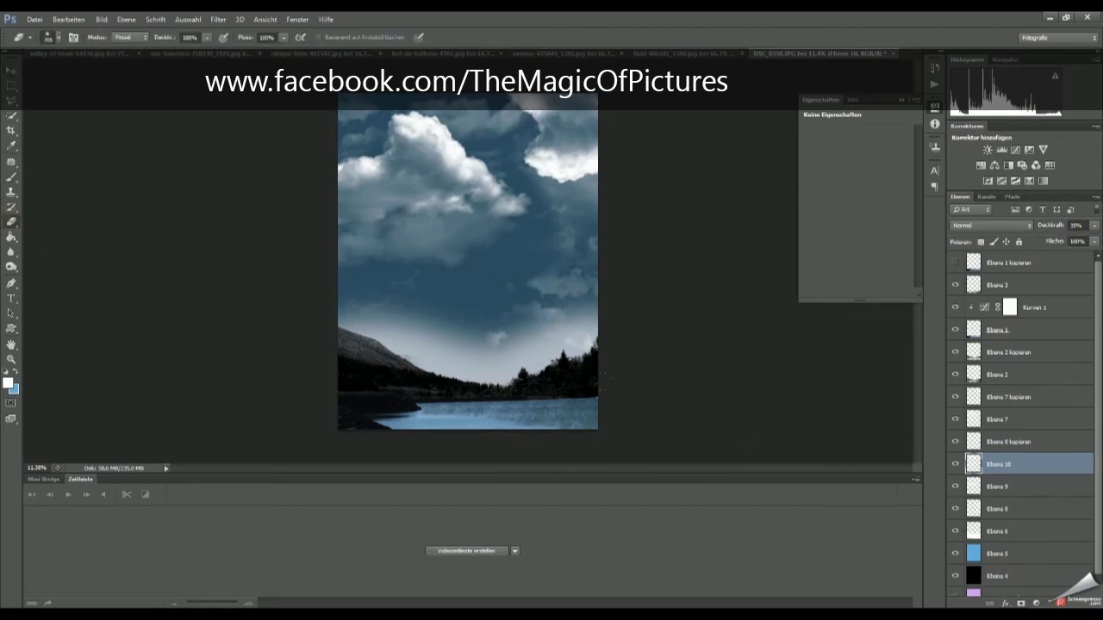
pyautogui.click(65, 55)
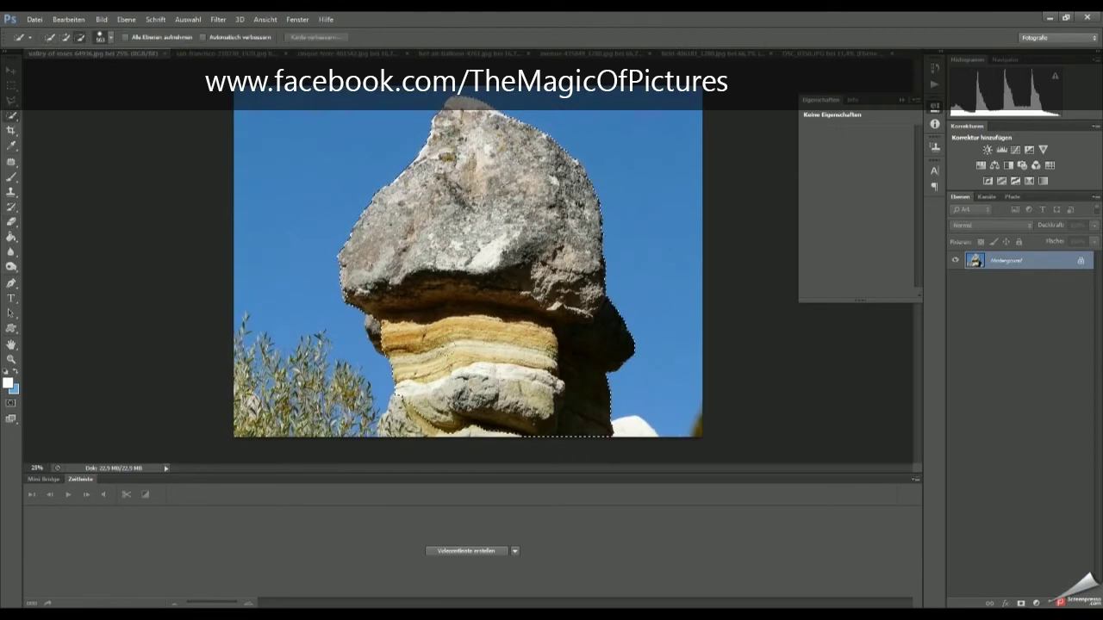
# - Flip the rock vertically and rotate it slightly
pyautogui.rightClick(468, 258)
pyautogui.click(482, 455)
pyautogui.moveTo(545, 344); pyautogui.dragTo(516, 366)
pyautogui.press('Return')
# - Mask away the rock's sandy top, then add Hue/Saturation and Curves adjustments
pyautogui.click(1036, 603)
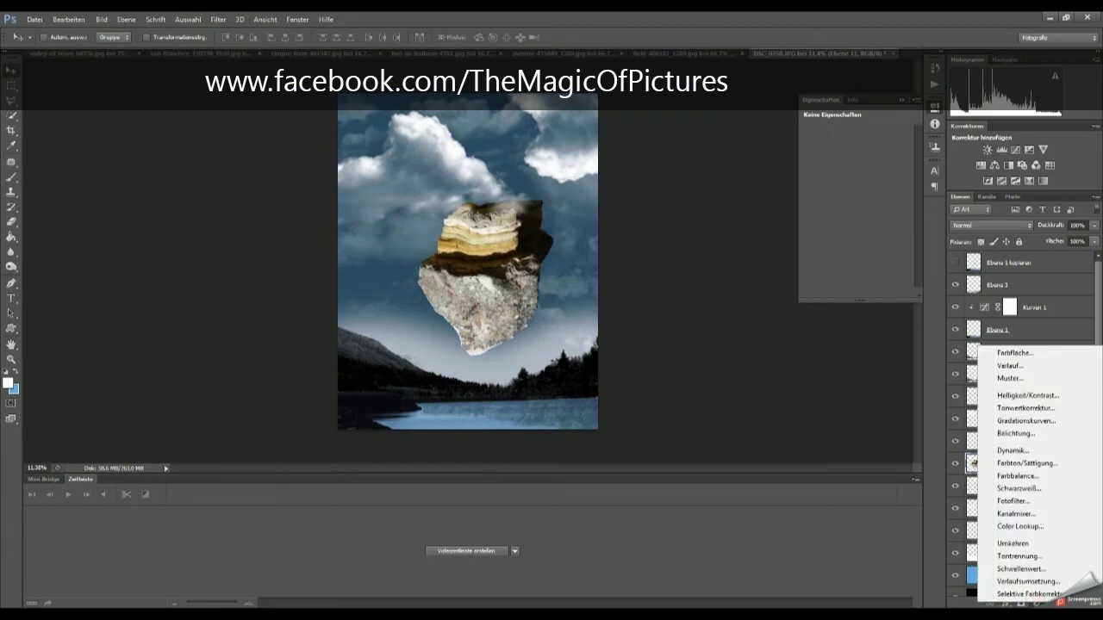
pyautogui.click(1021, 603)
pyautogui.press('b')
pyautogui.rightClick(496, 315)
pyautogui.scroll(-2, 629, 500)
pyautogui.press('Escape')
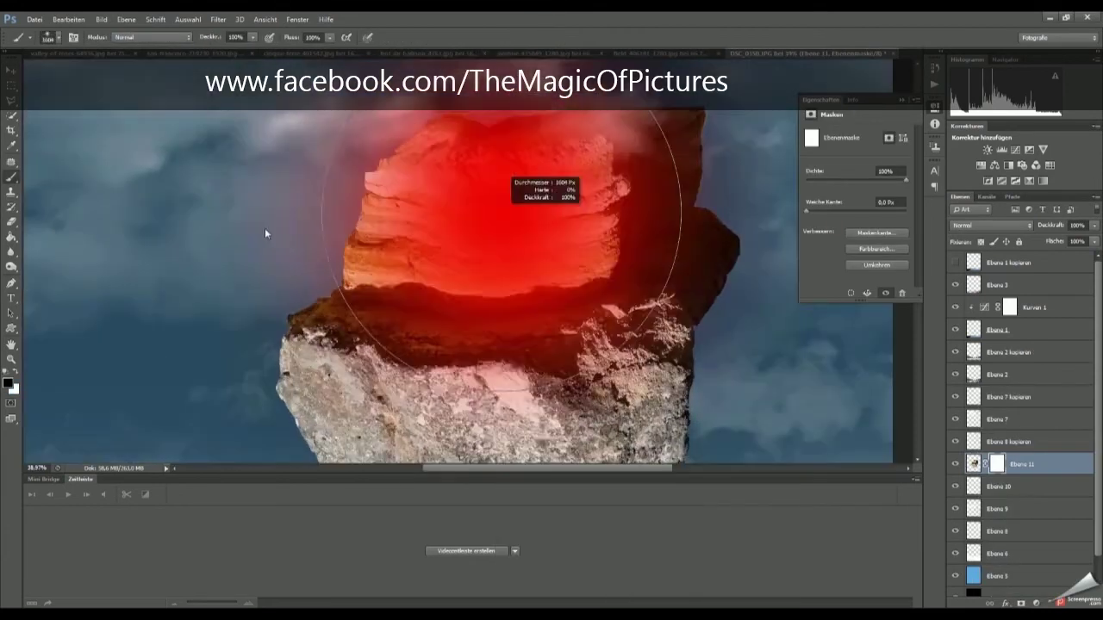
pyautogui.moveTo(345, 246); pyautogui.dragTo(552, 250)
pyautogui.moveTo(361, 172); pyautogui.dragTo(706, 155)
pyautogui.moveTo(336, 284)
pyautogui.mouseDown()
pyautogui.moveTo(620, 258)
pyautogui.moveTo(703, 285)
pyautogui.moveTo(577, 271)
pyautogui.mouseUp()
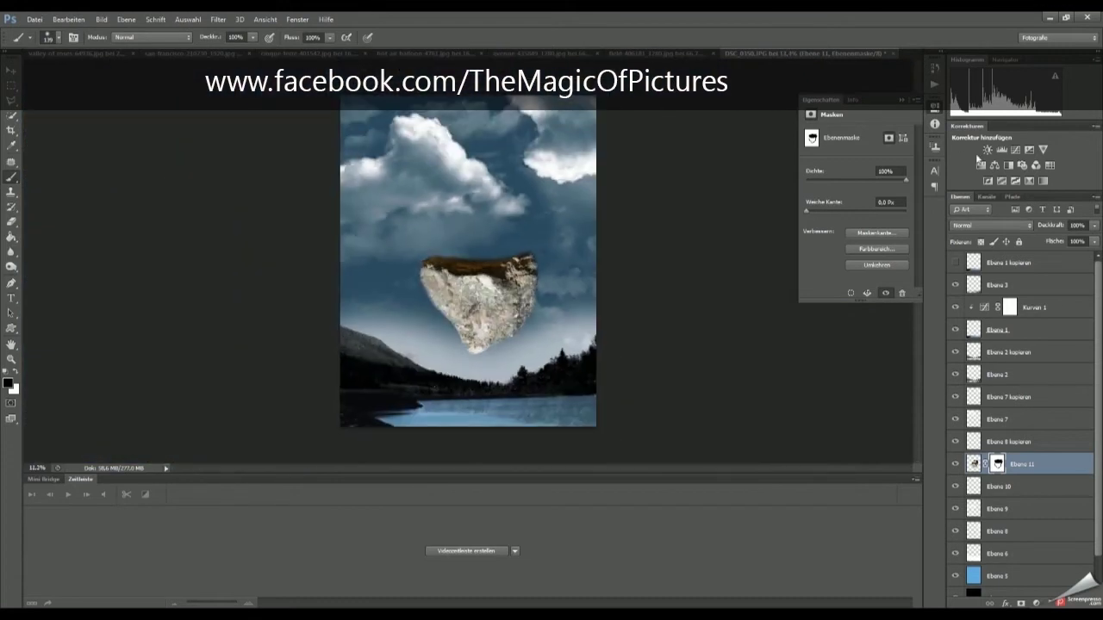
pyautogui.click(981, 164)
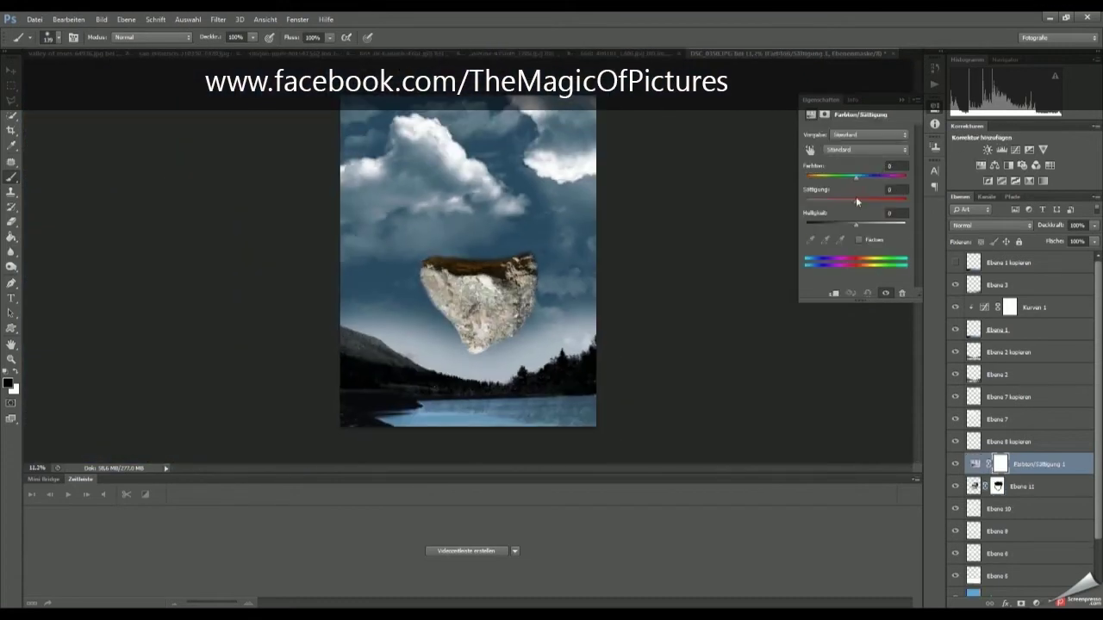
pyautogui.click(1015, 150)
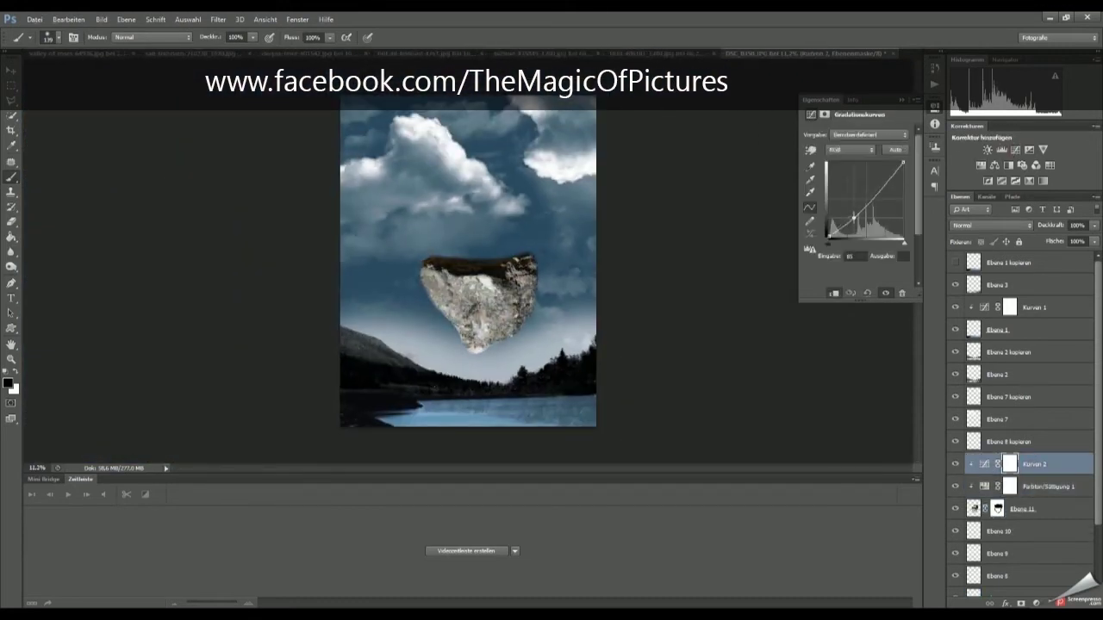
# - Move the rock and its adjustment layers to the top of the stack
pyautogui.keyDown('shift'); pyautogui.click(1021, 509); pyautogui.keyUp('shift')
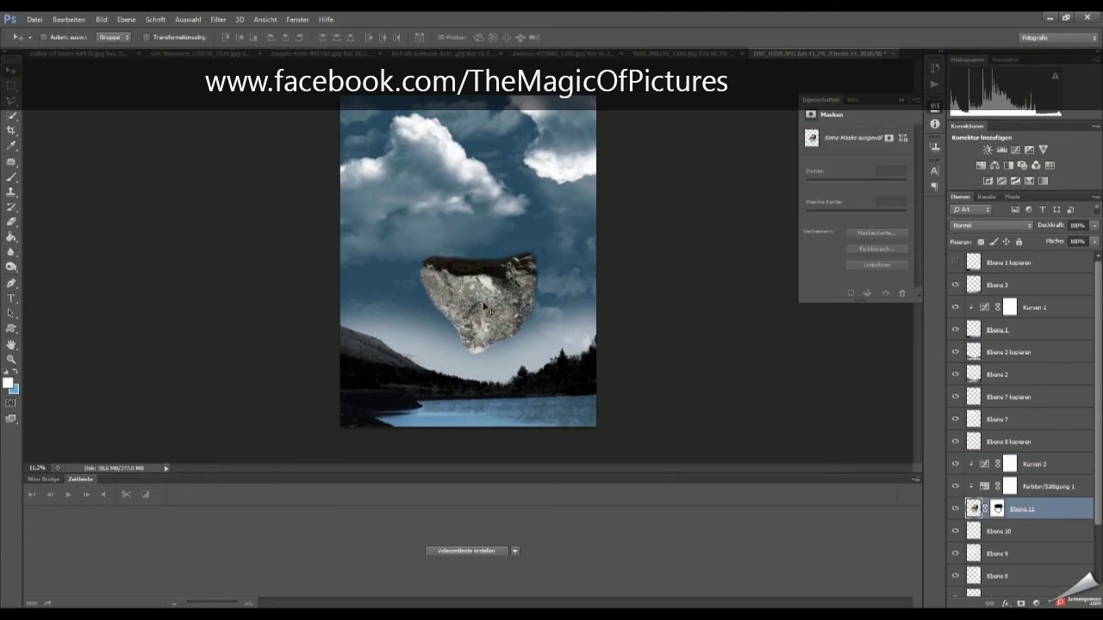
pyautogui.moveTo(1058, 465); pyautogui.dragTo(1034, 258)
pyautogui.press('v')
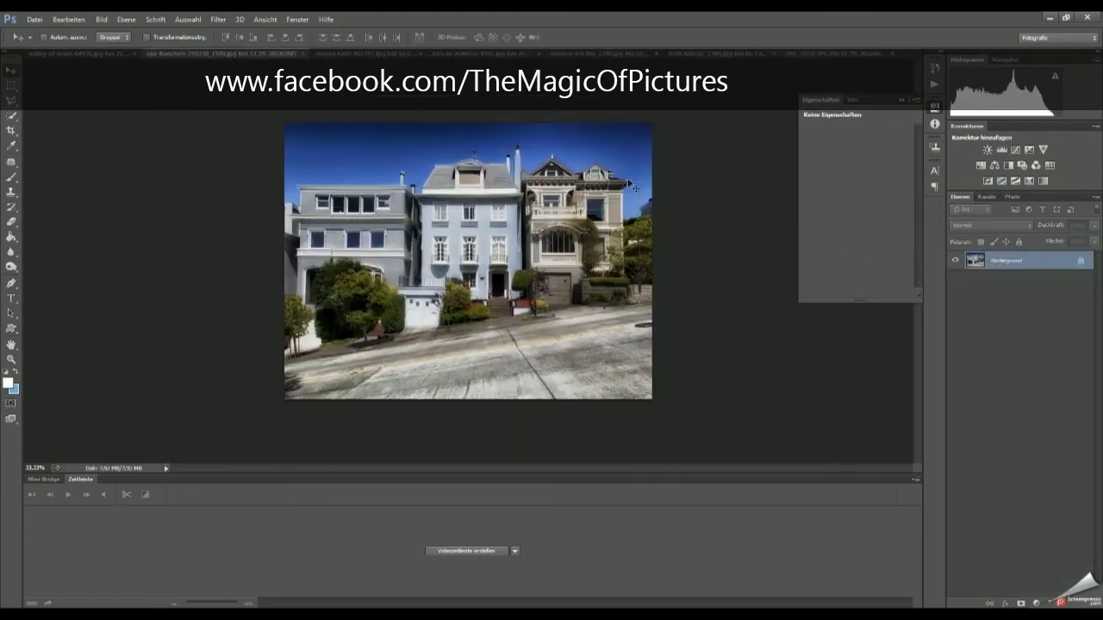
# - Select the row of houses in the street photo and drag them into the composite
pyautogui.moveTo(187, 155); pyautogui.dragTo(693, 343)
pyautogui.press('v')
pyautogui.moveTo(529, 198); pyautogui.dragTo(482, 224)
pyautogui.press('w')
pyautogui.moveTo(381, 221); pyautogui.dragTo(334, 190)
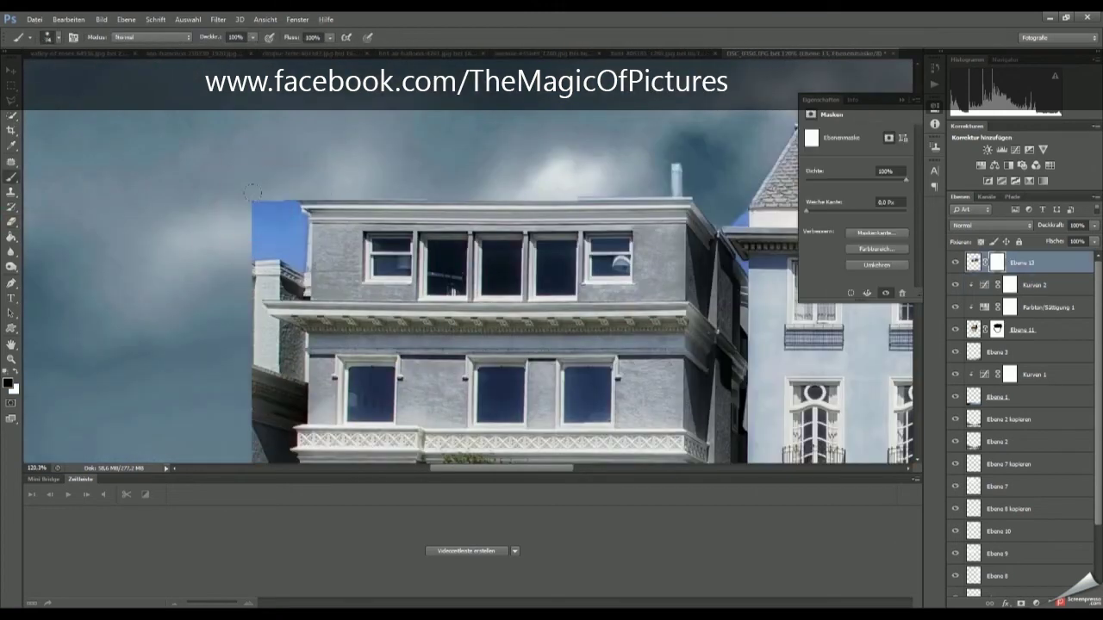
# - Marquee the houses' lower street area and hide it on Ebene 13's mask
pyautogui.moveTo(291, 209); pyautogui.dragTo(316, 255)
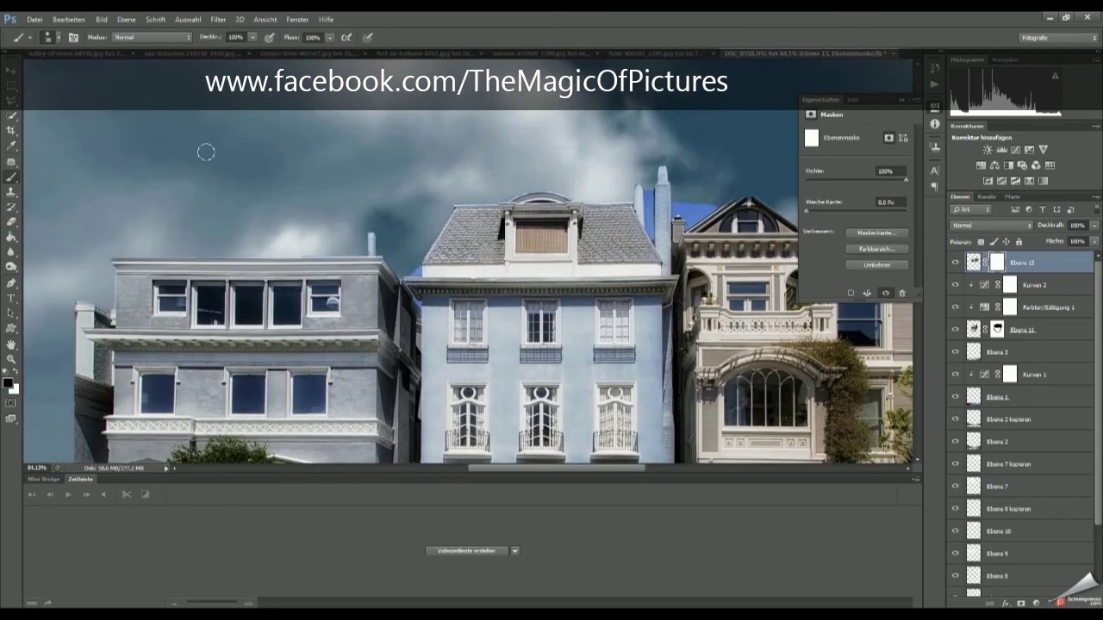
pyautogui.moveTo(442, 305); pyautogui.dragTo(431, 316)
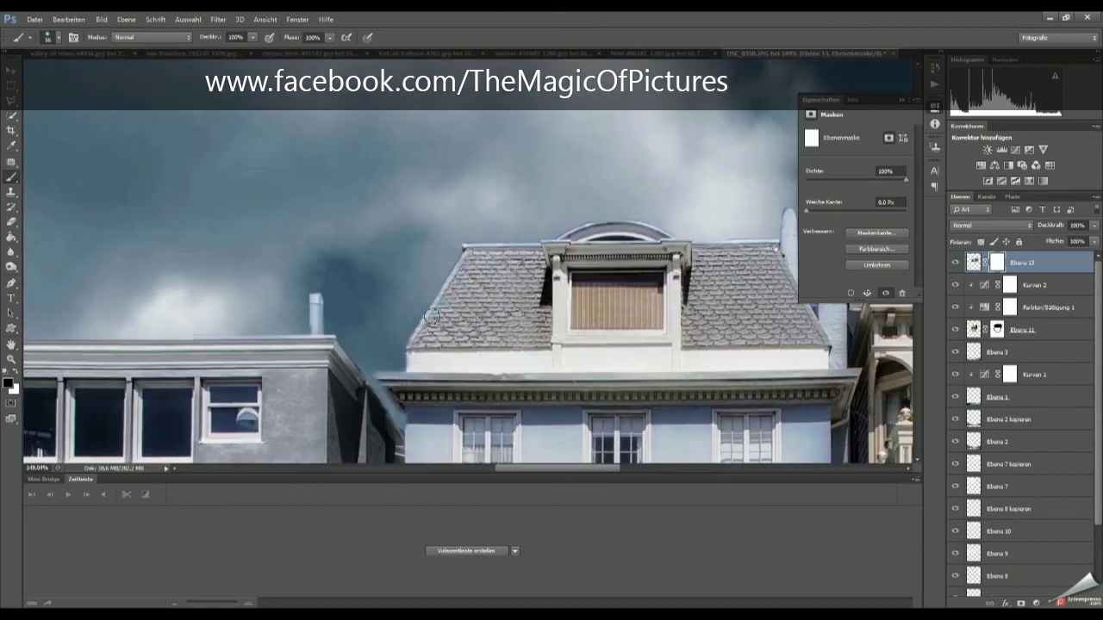
pyautogui.moveTo(714, 231); pyautogui.dragTo(414, 164)
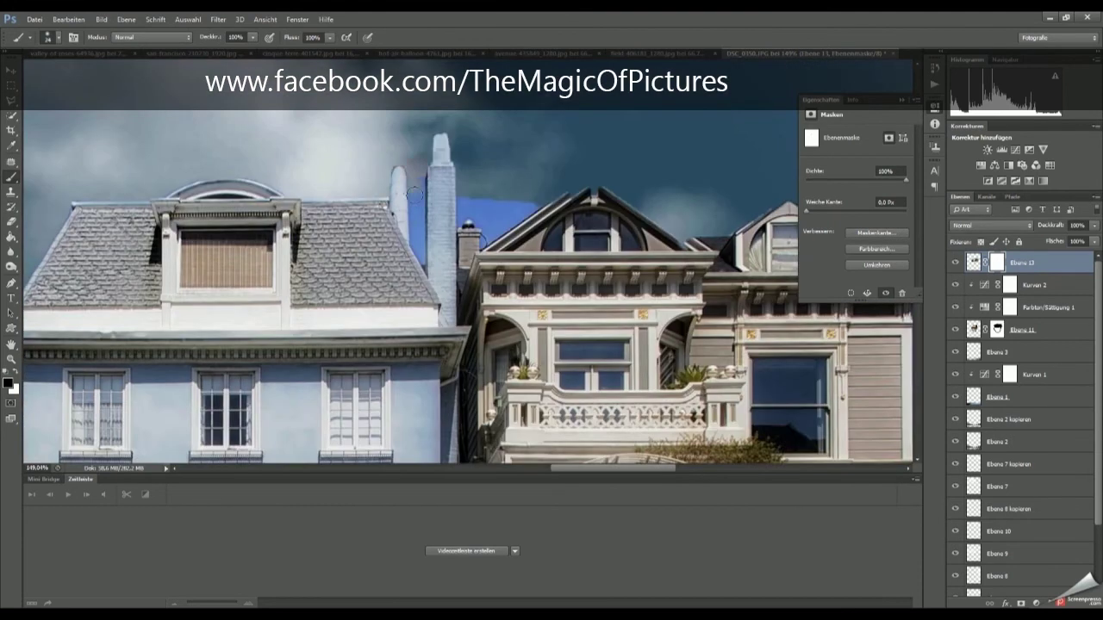
pyautogui.moveTo(500, 201); pyautogui.dragTo(619, 338)
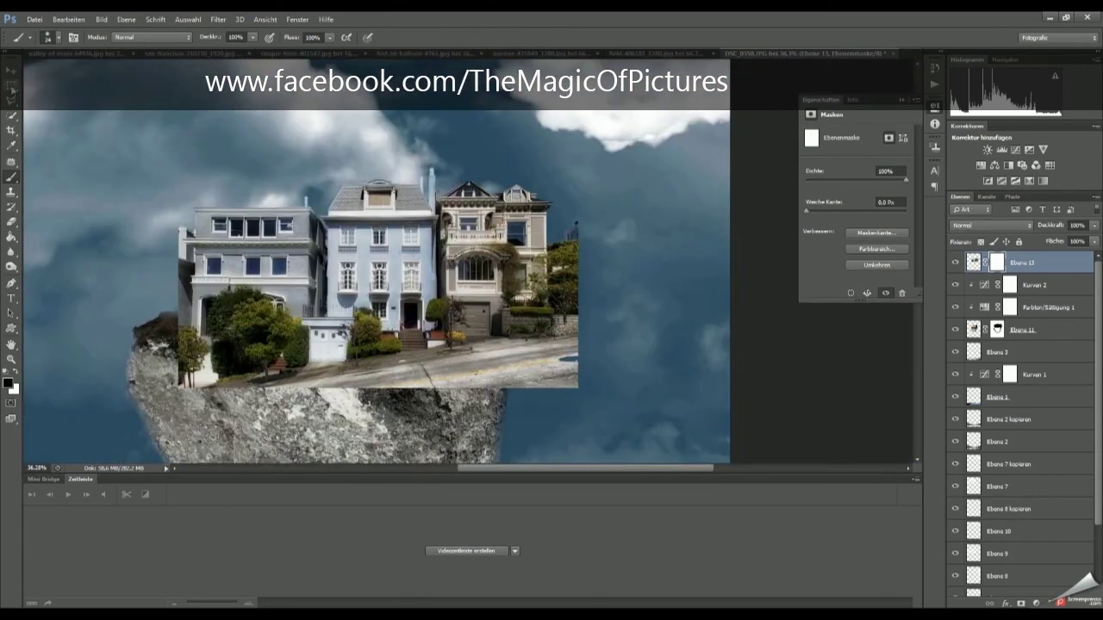
pyautogui.moveTo(194, 340); pyautogui.dragTo(316, 401)
pyautogui.hotkey('ctrl', 'j')
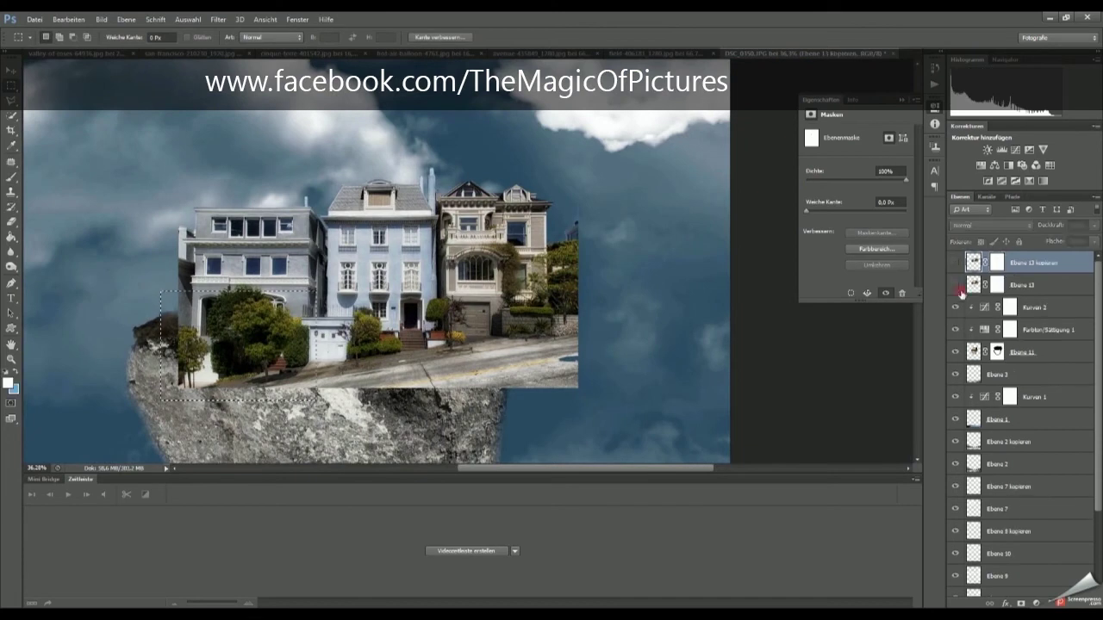
pyautogui.click(970, 284)
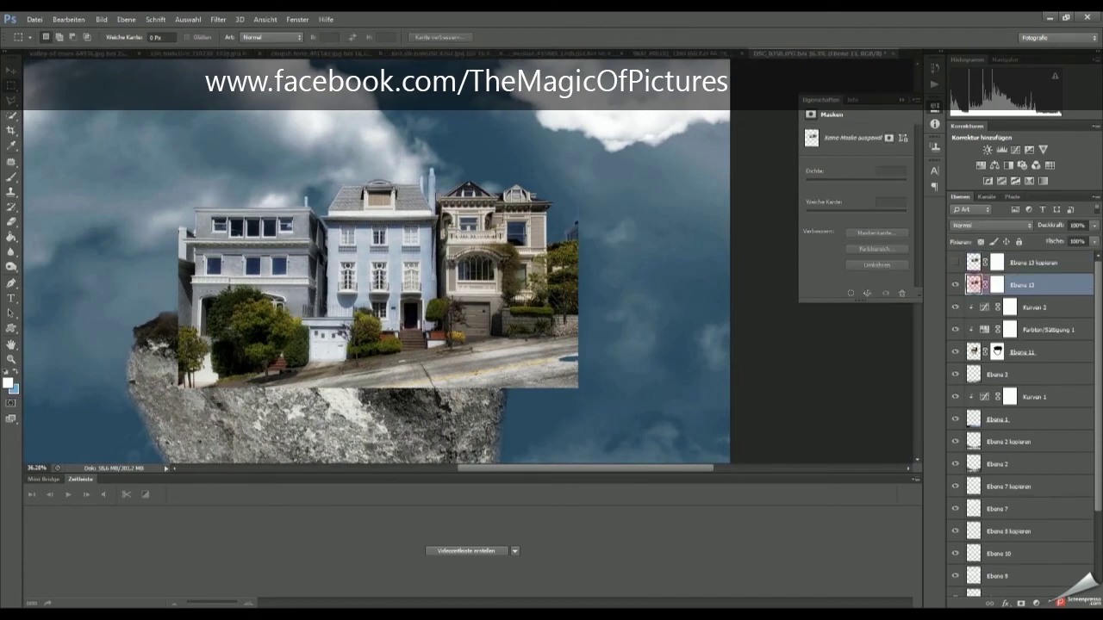
pyautogui.hotkey('ctrl', 'z')
pyautogui.hotkey('ctrl', 'j')
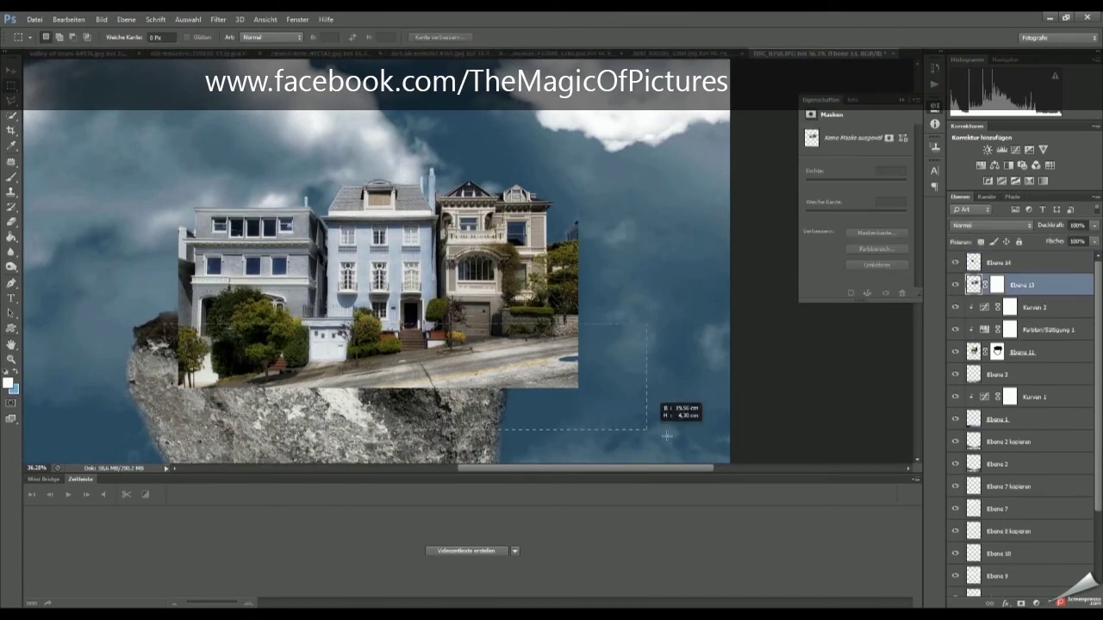
pyautogui.press('b')
pyautogui.click(997, 284)
pyautogui.click(594, 344)
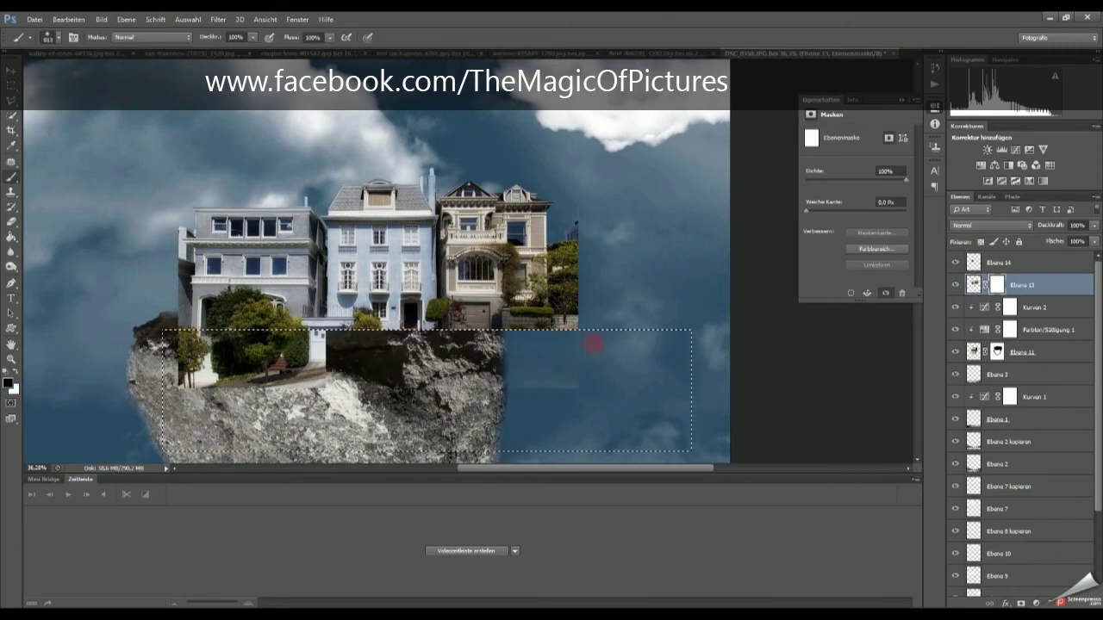
# - Shrink the houses to about 44% and seat them on top of the rock
pyautogui.click(954, 262)
pyautogui.hotkey('ctrl', 'd')
pyautogui.hotkey('ctrl', 't')
pyautogui.moveTo(578, 405); pyautogui.dragTo(296, 259)
pyautogui.moveTo(207, 216); pyautogui.dragTo(327, 310)
pyautogui.press('Return')
# - Softly mask the houses' lower and right edges into the rock
pyautogui.scroll(5, 317, 340)
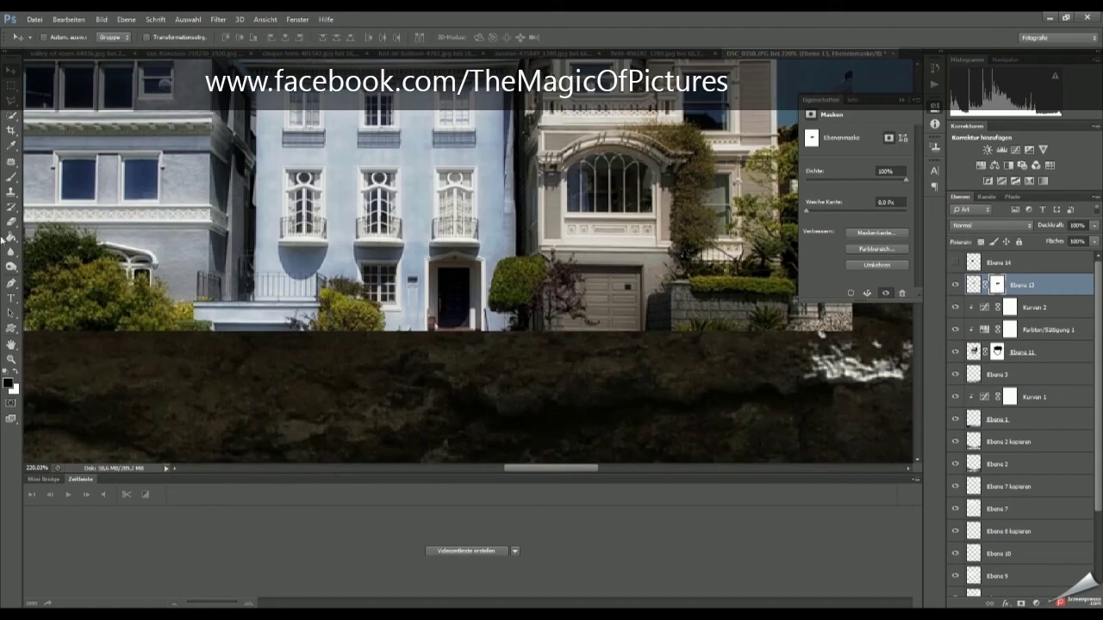
pyautogui.scroll(-2, 402, 332)
pyautogui.moveTo(853, 315); pyautogui.dragTo(186, 310)
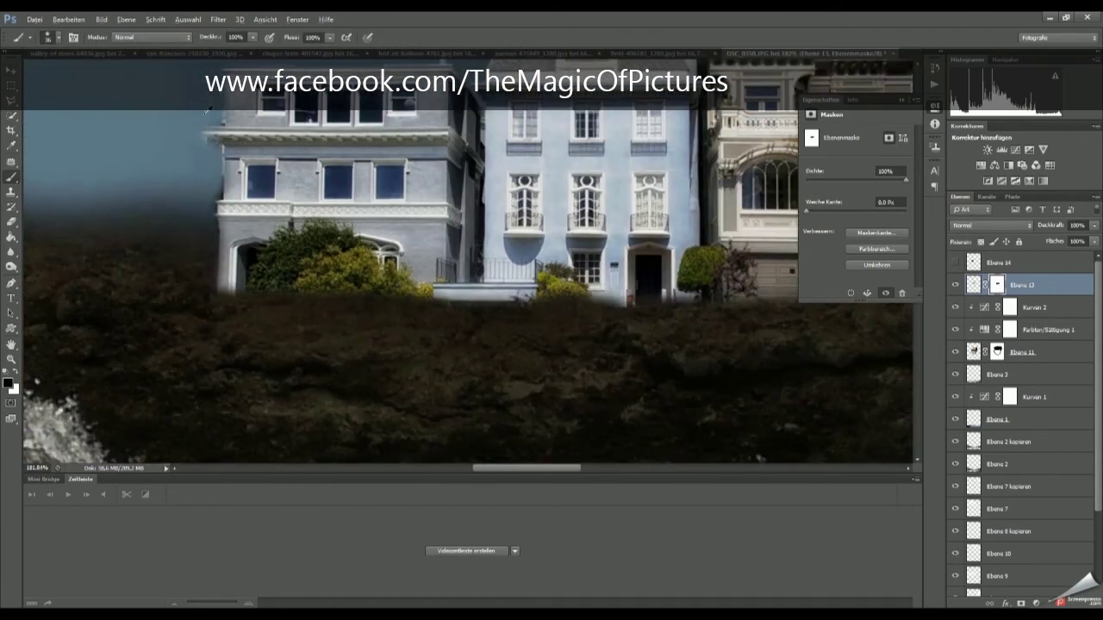
pyautogui.scroll(-4, 219, 149)
pyautogui.scroll(4, 586, 173)
pyautogui.moveTo(621, 137); pyautogui.dragTo(568, 396)
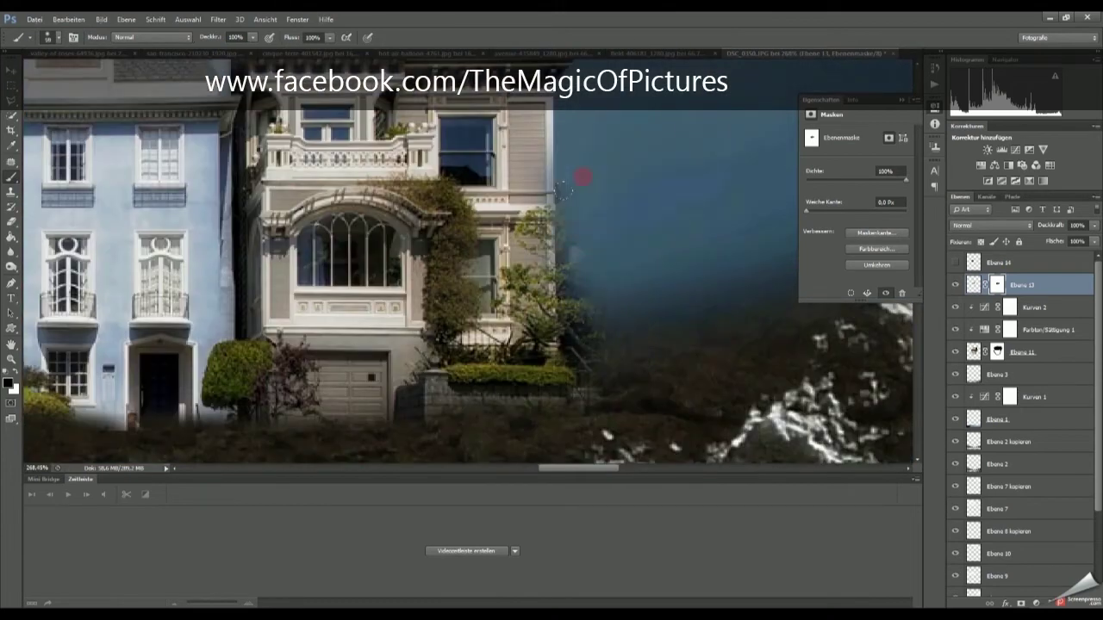
pyautogui.scroll(-2, 646, 113)
pyautogui.scroll(-3, 647, 114)
# - Select the houses area and make Ebene 14 the active layer
pyautogui.click(11, 114)
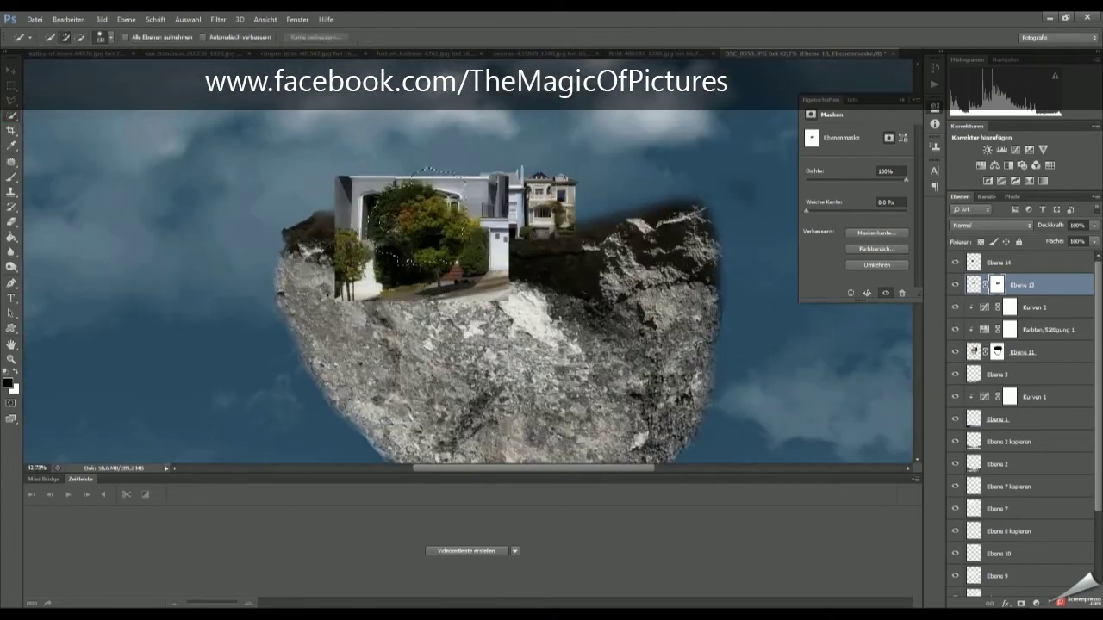
pyautogui.scroll(1, 430, 242)
pyautogui.moveTo(413, 258); pyautogui.dragTo(521, 173)
pyautogui.click(962, 264)
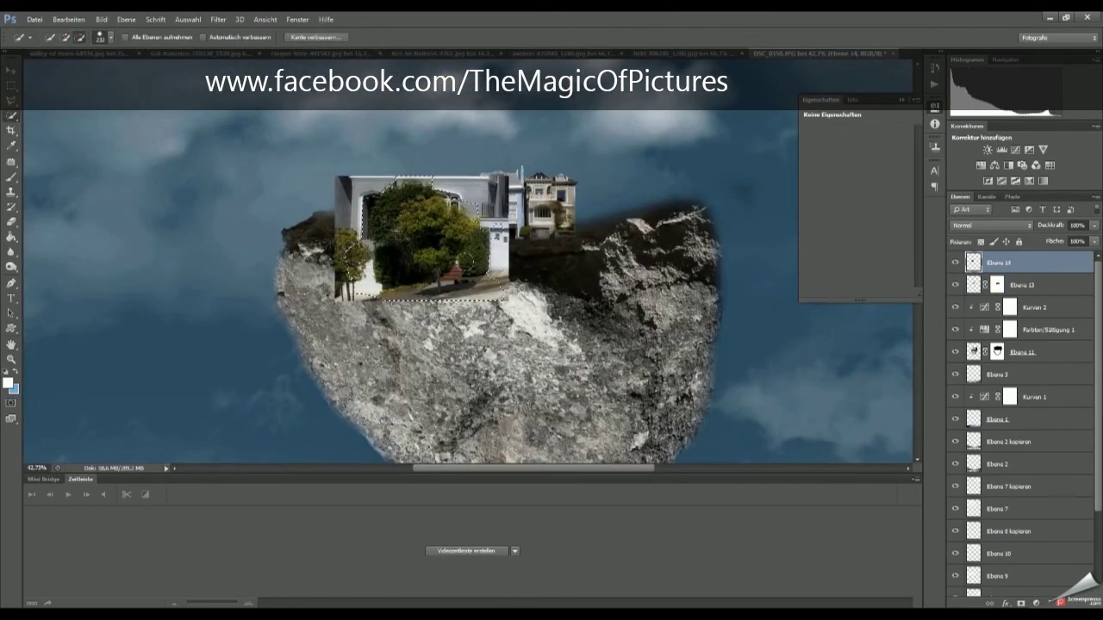
# - Stamp visible to new layer Ebene 15 and erase the sky around the tree
pyautogui.hotkey('ctrl', 'j')
pyautogui.press('e')
pyautogui.scroll(4, 274, 211)
pyautogui.moveTo(280, 168)
pyautogui.mouseDown()
pyautogui.moveTo(274, 210)
pyautogui.moveTo(546, 346)
pyautogui.mouseUp()
pyautogui.moveTo(396, 275)
pyautogui.mouseDown()
pyautogui.moveTo(319, 234)
pyautogui.moveTo(431, 320)
pyautogui.mouseUp()
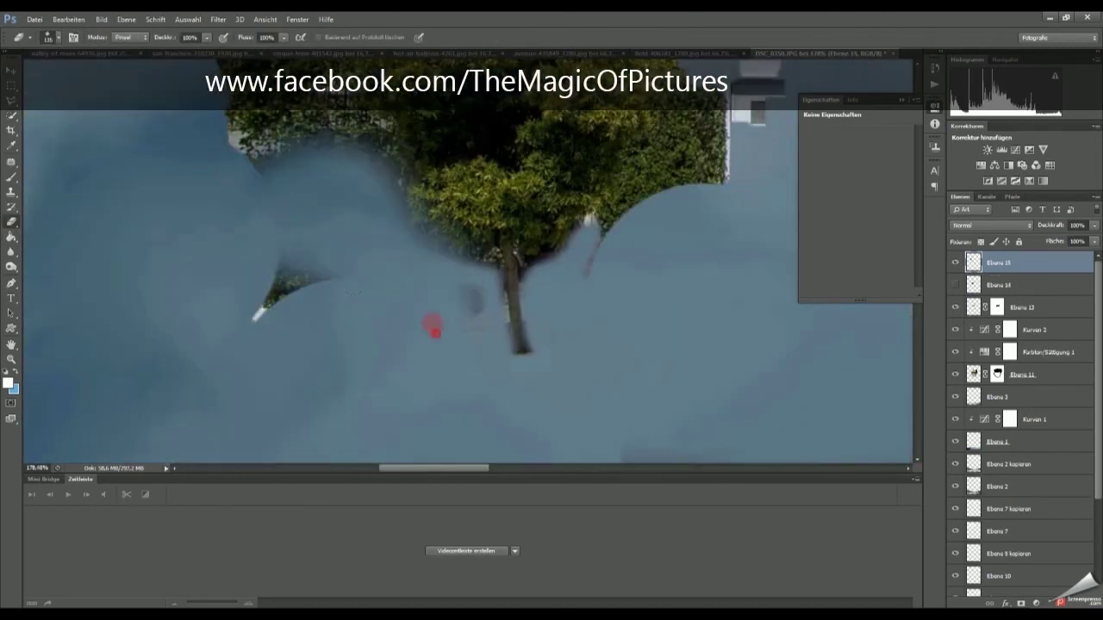
pyautogui.moveTo(545, 287)
pyautogui.mouseDown()
pyautogui.moveTo(672, 190)
pyautogui.moveTo(517, 259)
pyautogui.mouseUp()
pyautogui.moveTo(603, 345); pyautogui.dragTo(442, 163)
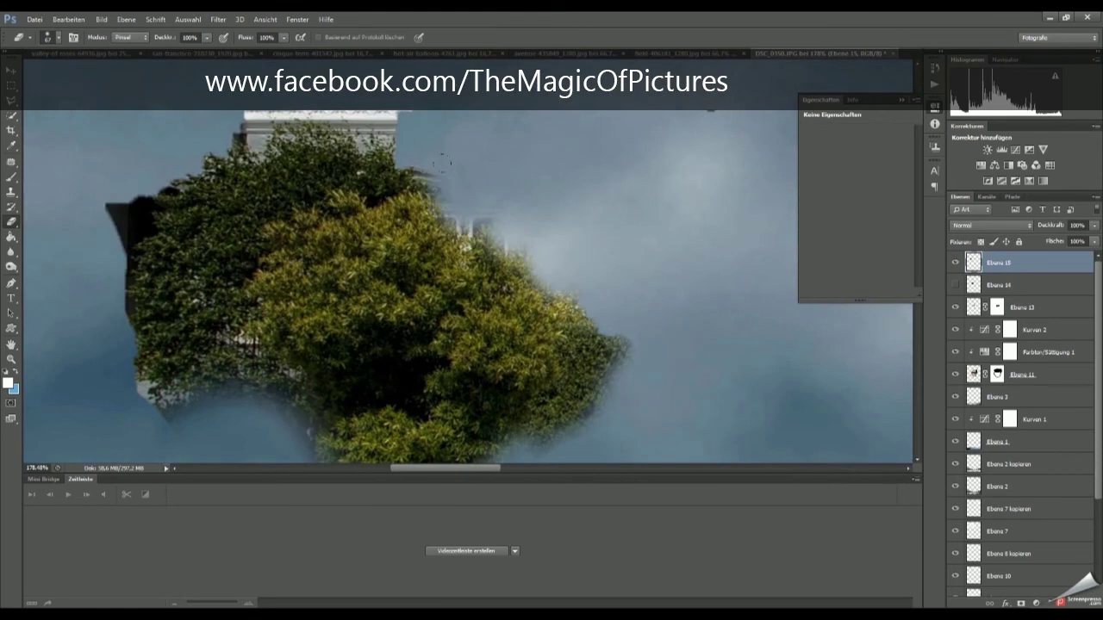
pyautogui.moveTo(127, 179); pyautogui.dragTo(160, 405)
pyautogui.scroll(-2, 645, 163)
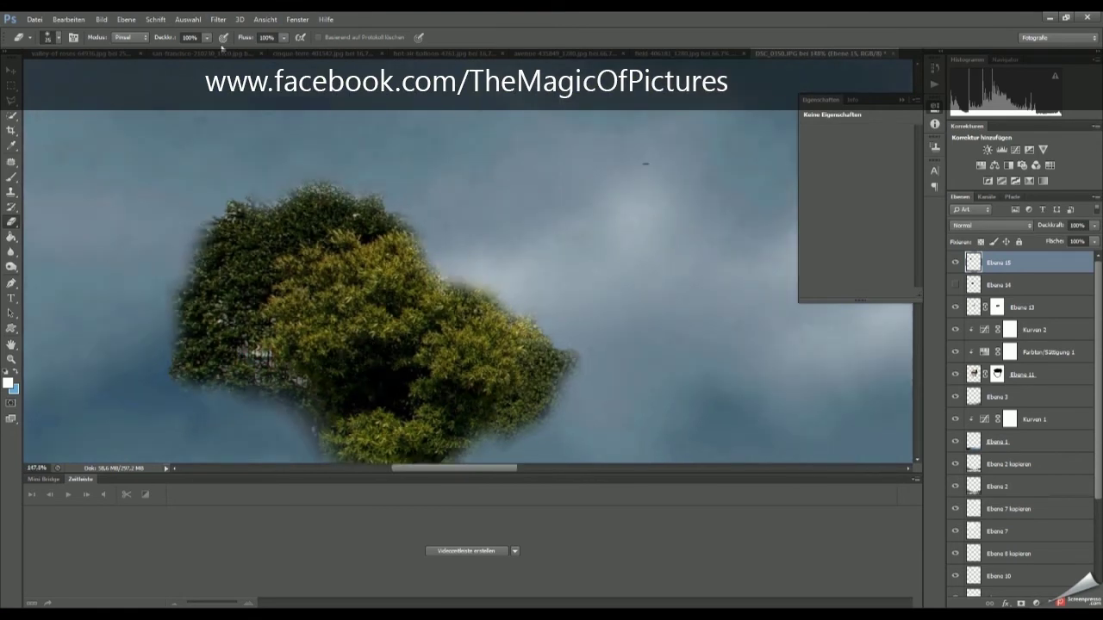
# - Clone foliage over the white structure and leaf gaps near the trunk
pyautogui.press('s')
pyautogui.moveTo(345, 285); pyautogui.dragTo(249, 362)
pyautogui.moveTo(231, 260); pyautogui.dragTo(310, 207)
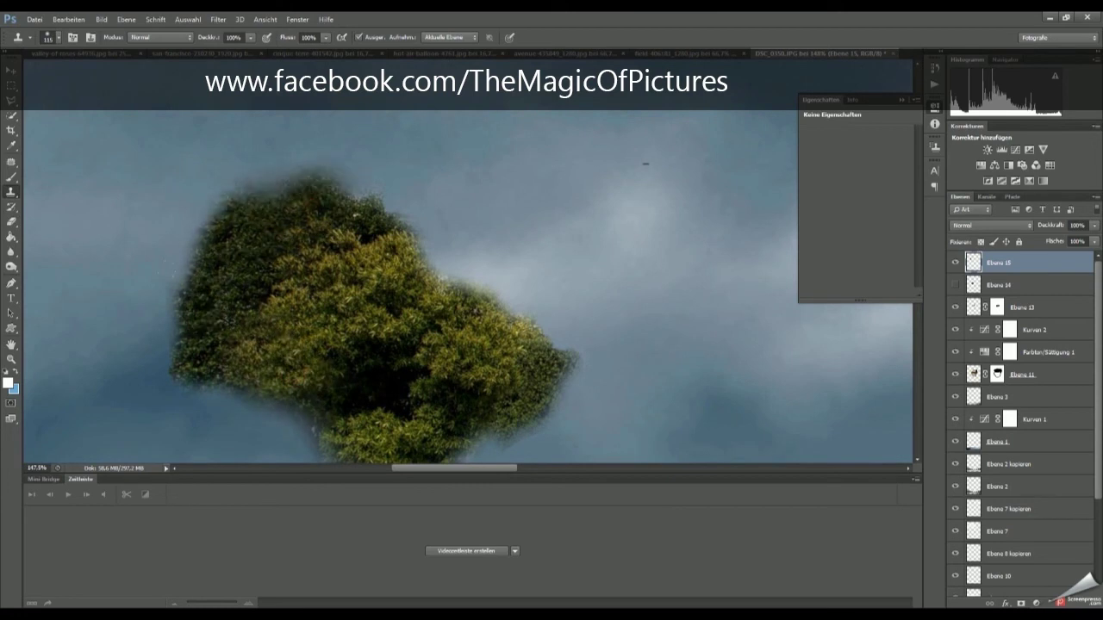
pyautogui.scroll(-2, 468, 302)
pyautogui.moveTo(468, 302)
pyautogui.mouseDown()
pyautogui.moveTo(480, 283)
pyautogui.moveTo(518, 316)
pyautogui.mouseUp()
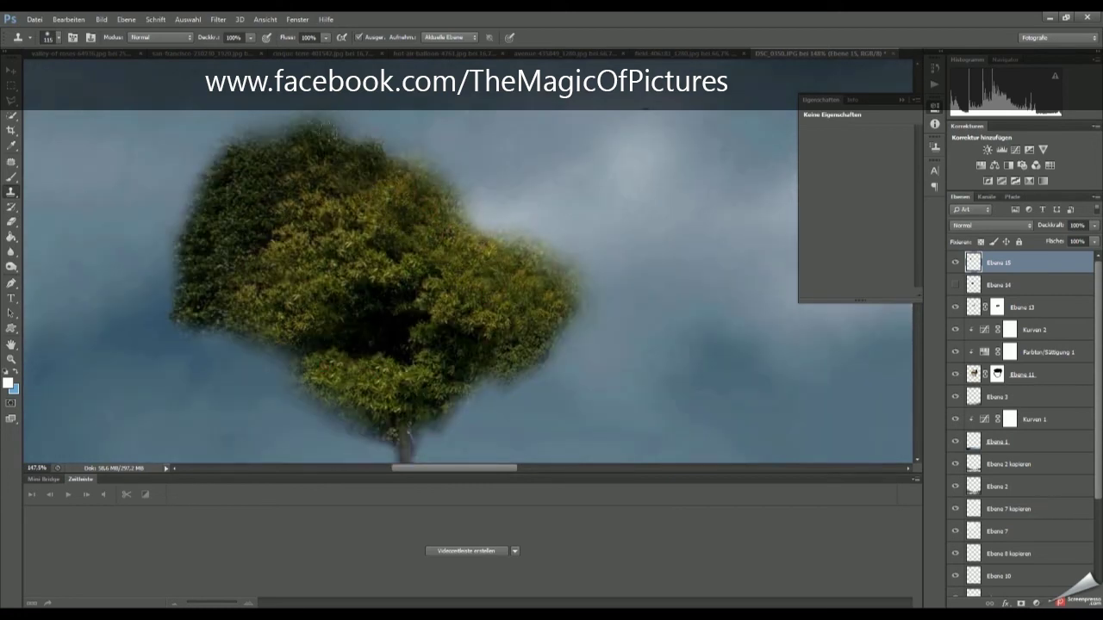
# - Move the tree down onto the island and shrink it to a small size
pyautogui.scroll(-4, 413, 259)
pyautogui.hotkey('ctrl', 't')
pyautogui.moveTo(419, 271); pyautogui.dragTo(567, 382)
pyautogui.moveTo(634, 339); pyautogui.dragTo(533, 440)
# - Resize and place the tree on the rock left of the houses
pyautogui.scroll(5, 517, 452)
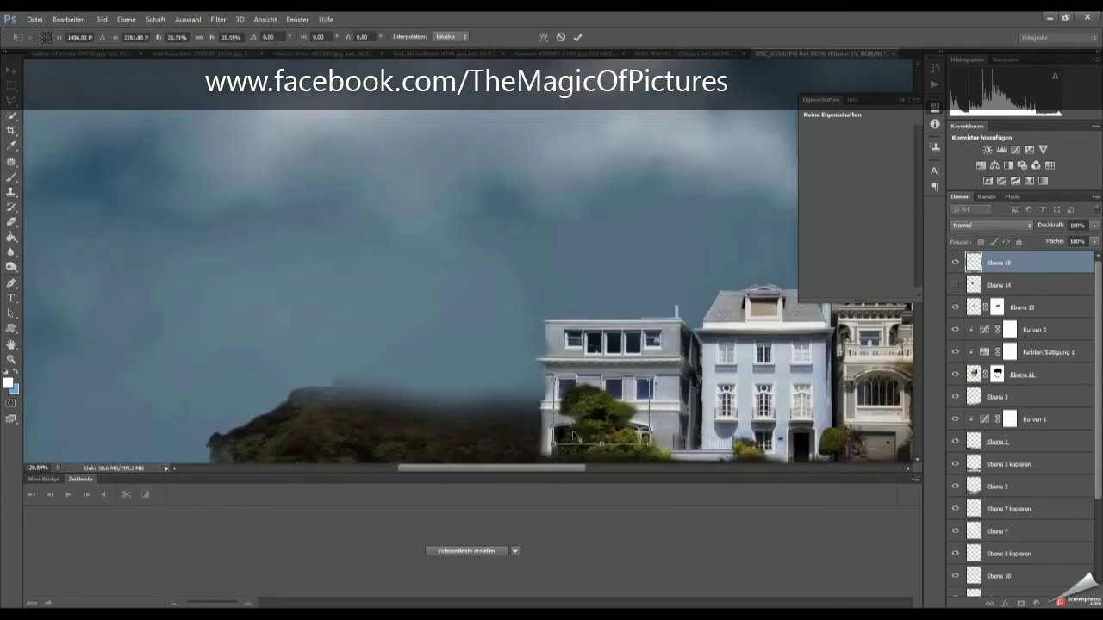
pyautogui.moveTo(578, 258); pyautogui.dragTo(703, 184)
pyautogui.moveTo(509, 328); pyautogui.dragTo(447, 345)
pyautogui.moveTo(642, 188); pyautogui.dragTo(714, 148)
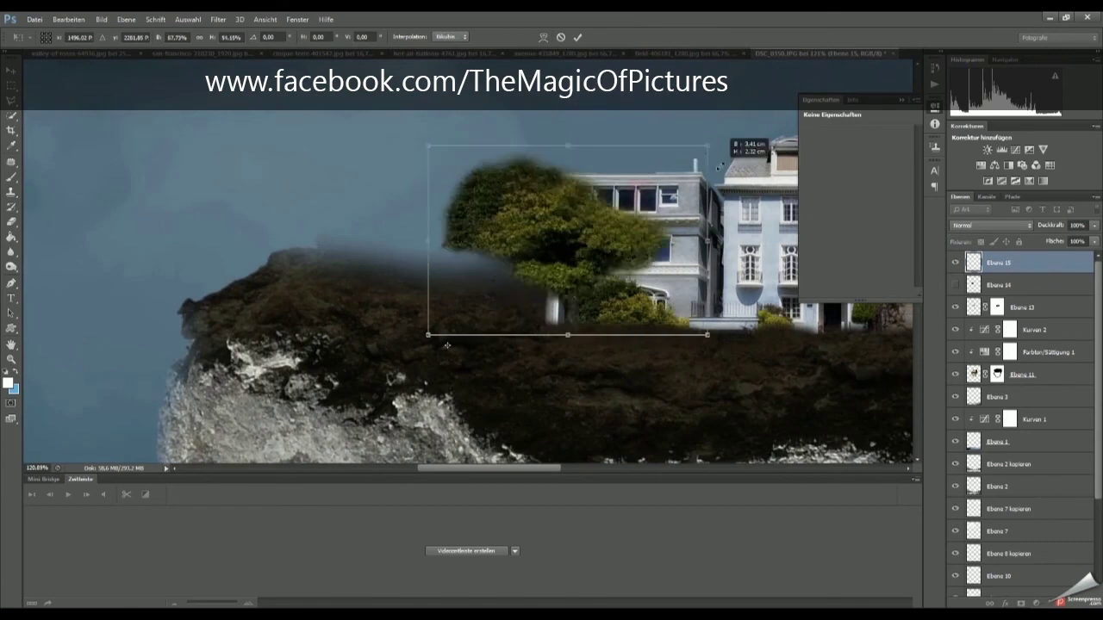
pyautogui.moveTo(552, 259); pyautogui.dragTo(514, 278)
pyautogui.press('Return')
# - Duplicate the tree, move the copy below Ebene 13, and nudge it behind the houses
pyautogui.scroll(-2, 580, 355)
pyautogui.press('e')
pyautogui.hotkey('ctrl', 'j')
pyautogui.scroll(-2, 737, 392)
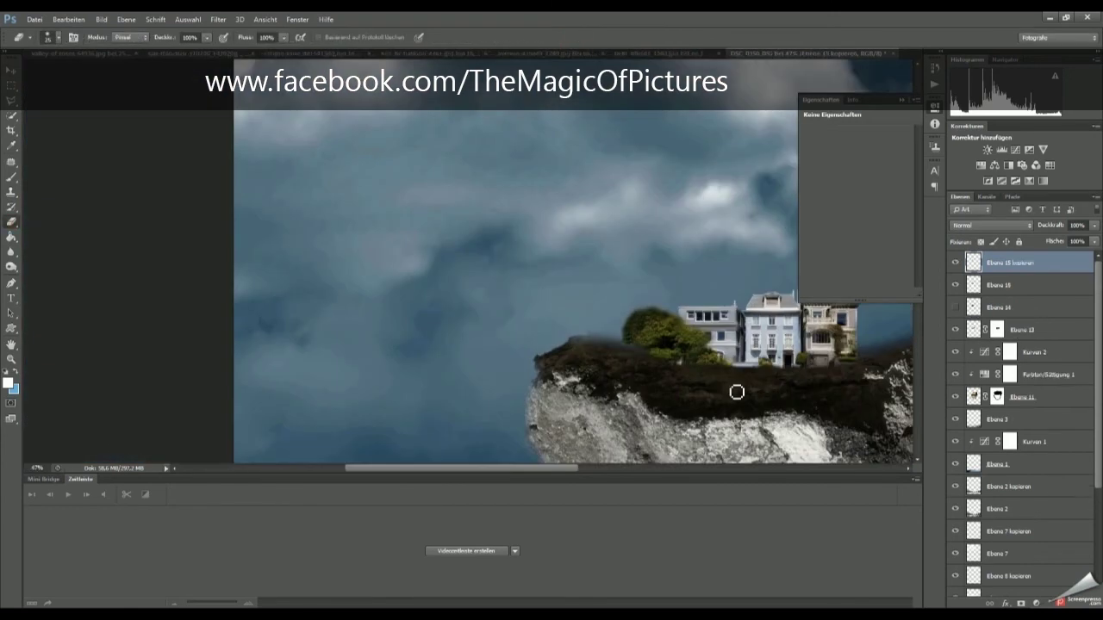
pyautogui.moveTo(1021, 330); pyautogui.dragTo(1021, 335)
pyautogui.hotkey('ctrl', 't')
pyautogui.moveTo(700, 297); pyautogui.dragTo(675, 312)
pyautogui.press('Return')
# - Brush on Ebene 11 to remove the dark smudge along the cliff top
pyautogui.press('v')
pyautogui.scroll(2, 569, 293)
pyautogui.click(1022, 396)
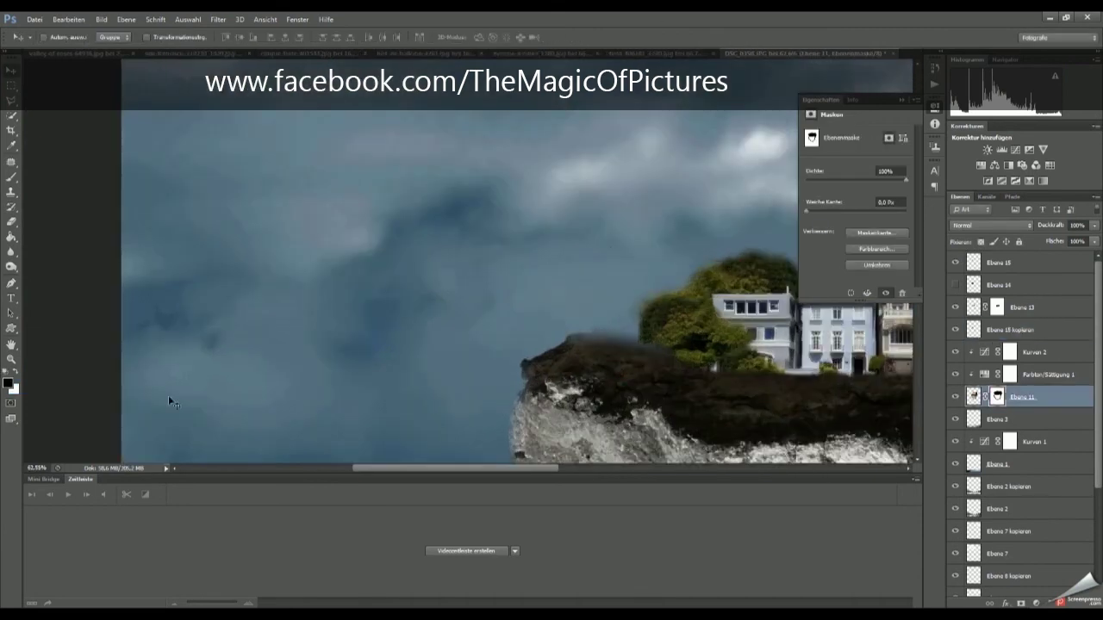
pyautogui.press('b')
pyautogui.moveTo(560, 337); pyautogui.dragTo(669, 347)
pyautogui.moveTo(818, 404); pyautogui.dragTo(412, 357)
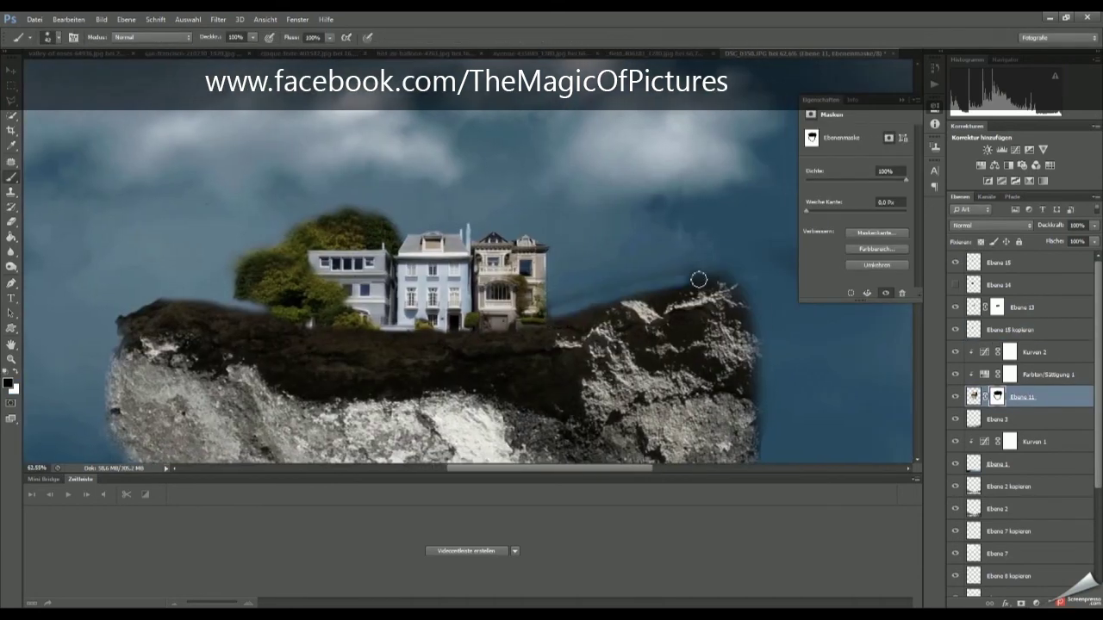
pyautogui.hotkey('ctrl', '0')
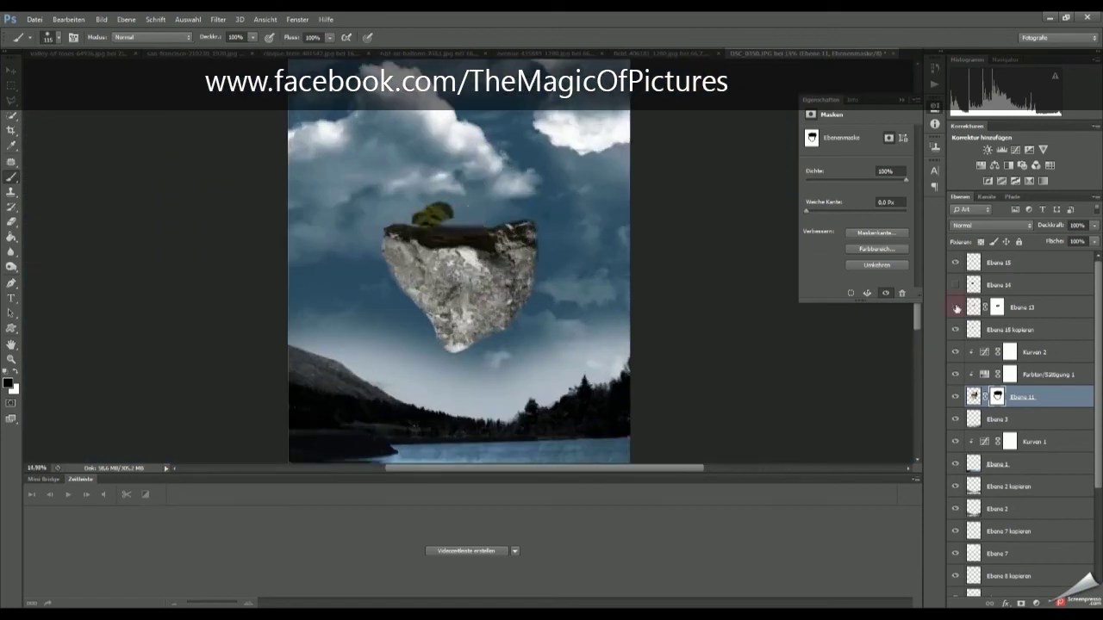
# - Duplicate Ebene 13 and Ebene 15, mirror the copies horizontally, shrink them and shift right
pyautogui.click(1021, 307)
pyautogui.keyDown('ctrl'); pyautogui.click(1000, 262); pyautogui.keyUp('ctrl')
pyautogui.hotkey('ctrl', 'j')
pyautogui.rightClick(482, 221)
pyautogui.hotkey('ctrl', 't')
pyautogui.rightClick(480, 220)
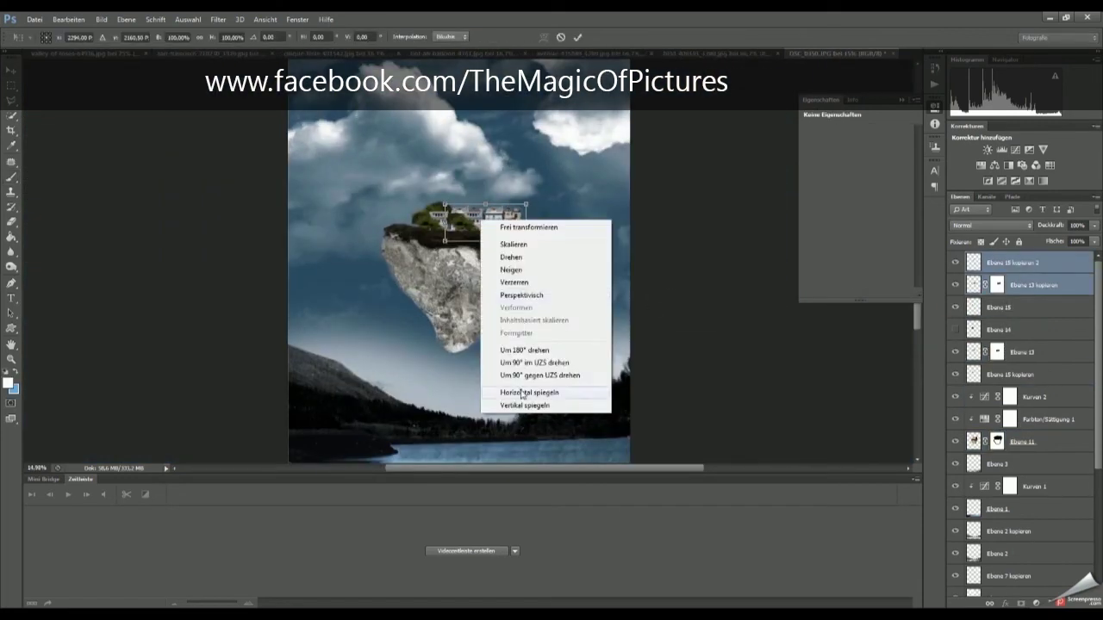
pyautogui.click(522, 393)
pyautogui.moveTo(1012, 284); pyautogui.dragTo(1012, 384)
pyautogui.scroll(5, 681, 182)
pyautogui.moveTo(681, 181); pyautogui.dragTo(657, 226)
pyautogui.click(578, 37)
# - Add a Hue/Saturation adjustment clipped to Ebene 13 kopieren for a purple-blue tint
pyautogui.click(974, 373)
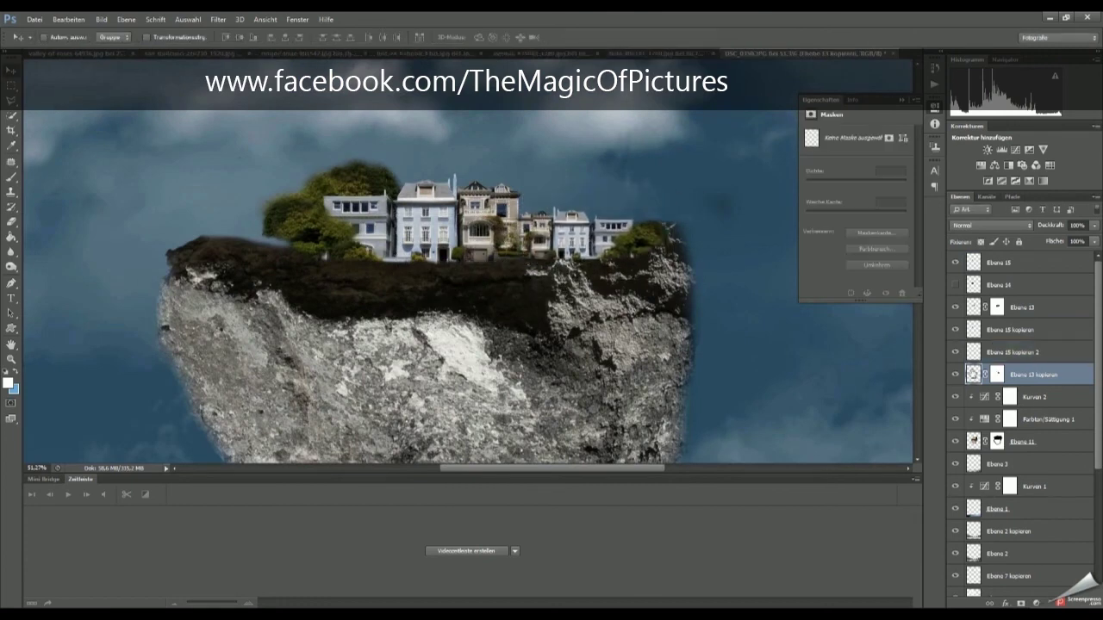
pyautogui.click(981, 167)
pyautogui.keyDown('alt'); pyautogui.click(976, 385); pyautogui.keyUp('alt')
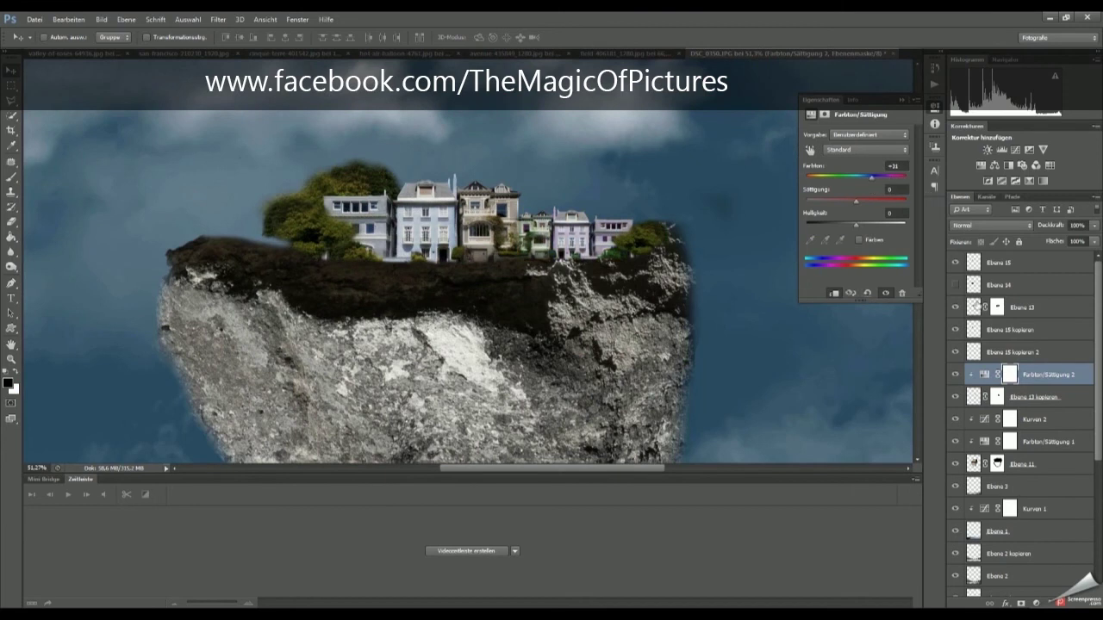
pyautogui.scroll(-2, 517, 258)
pyautogui.scroll(-1, 517, 258)
# - Select Ebene 13 kopieren and duplicate the layer once more
pyautogui.keyDown('ctrl'); pyautogui.click(543, 250); pyautogui.keyUp('ctrl')
pyautogui.scroll(5, 549, 258)
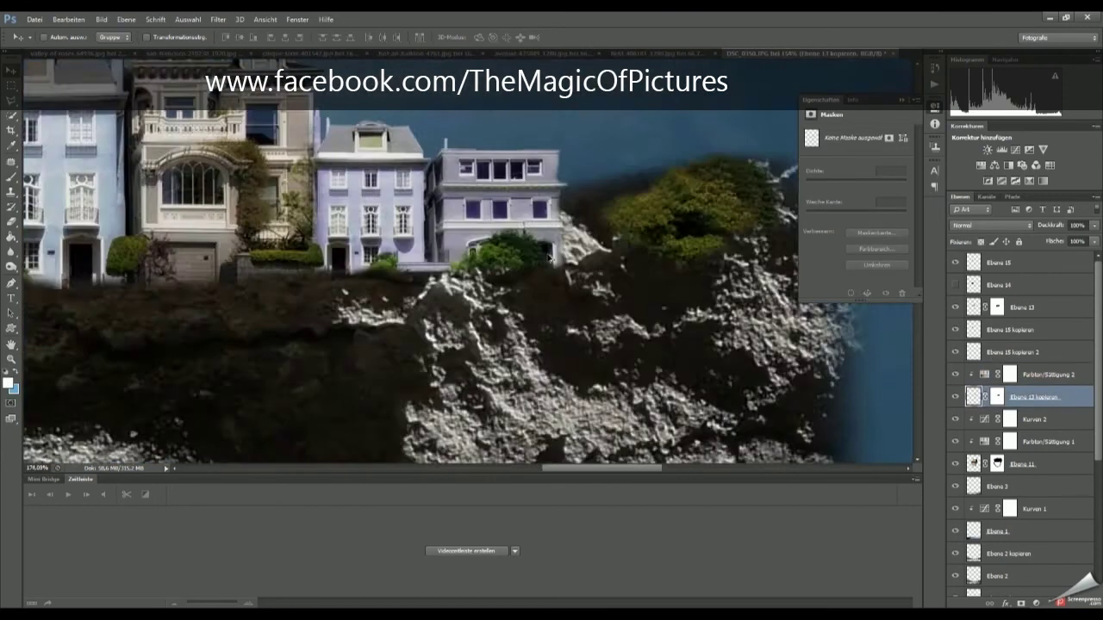
pyautogui.scroll(-5, 549, 258)
pyautogui.hotkey('ctrl', 'j')
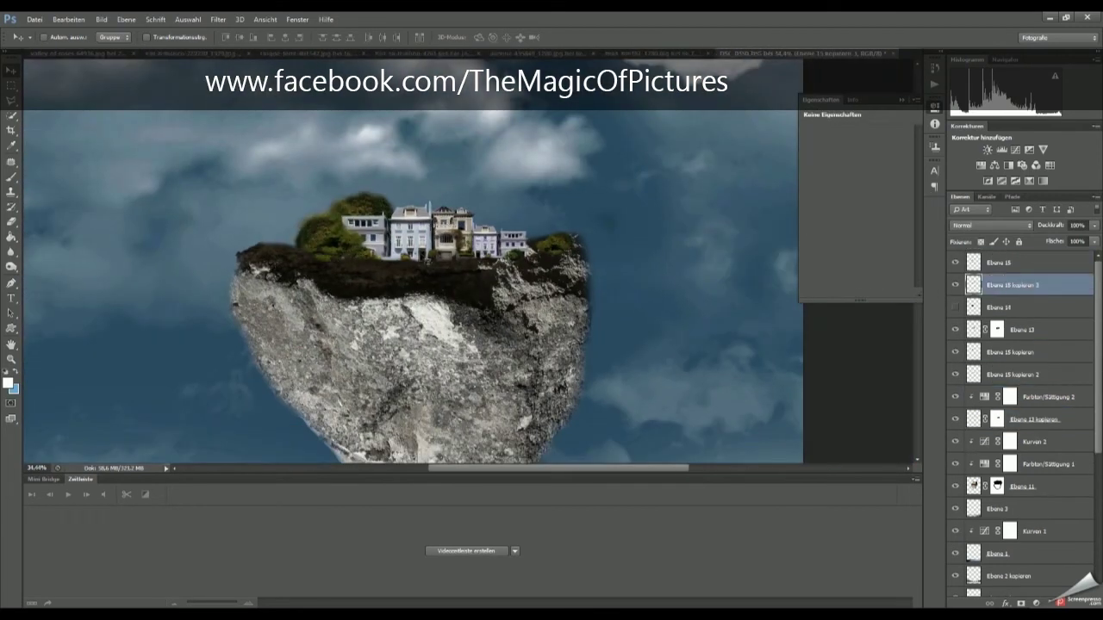
pyautogui.scroll(-2, 481, 257)
# - Switch to the avenue tree photo and get the Eraser ready
pyautogui.hotkey('ctrl', 'shift', 'Tab')
pyautogui.hotkey('ctrl', 'shift', 'Tab')
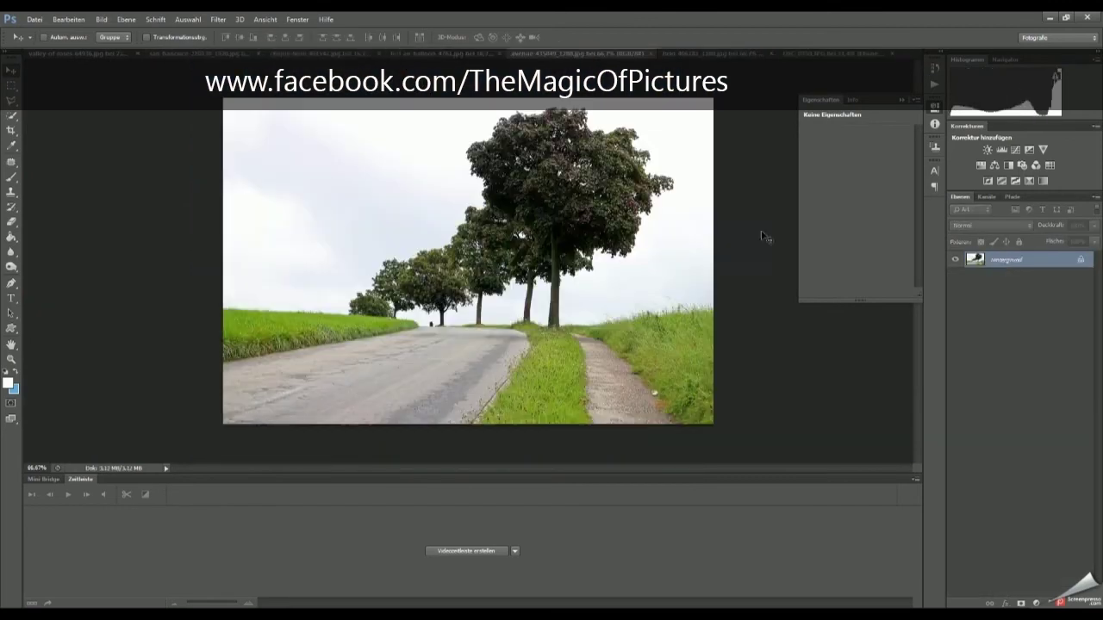
pyautogui.press('e')
pyautogui.scroll(3, 441, 193)
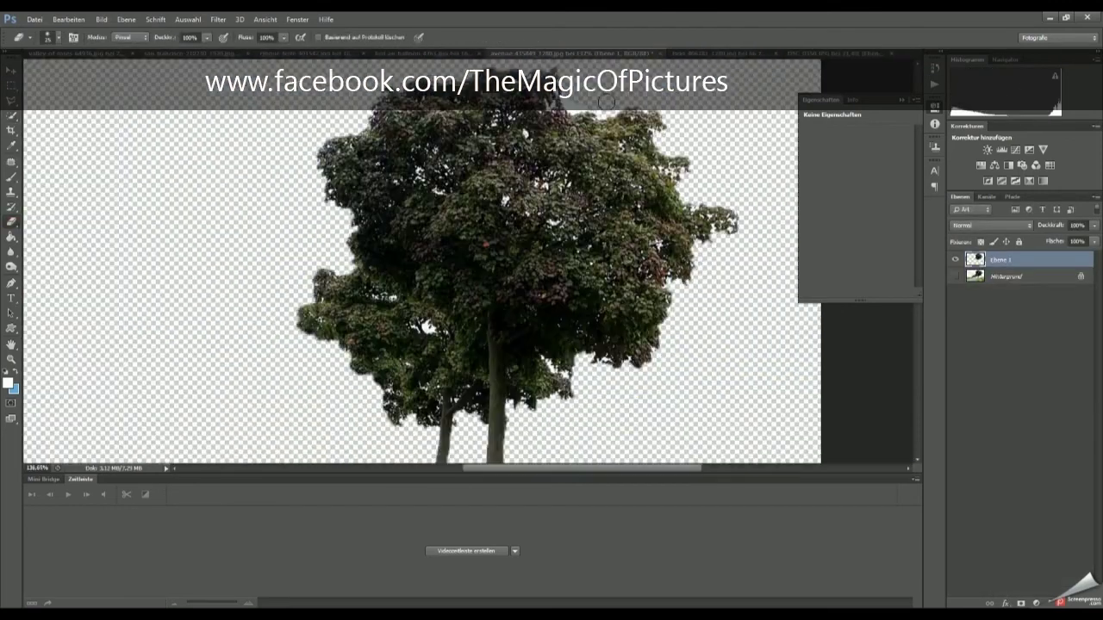